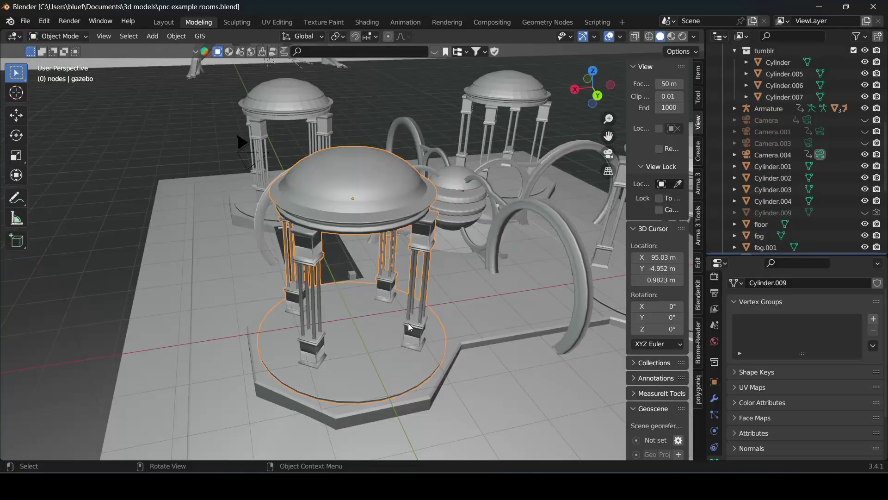
- Align the active camera to the current view of the gazebos and check it through the camera
middle_click_drag(408, 322, 387, 376)
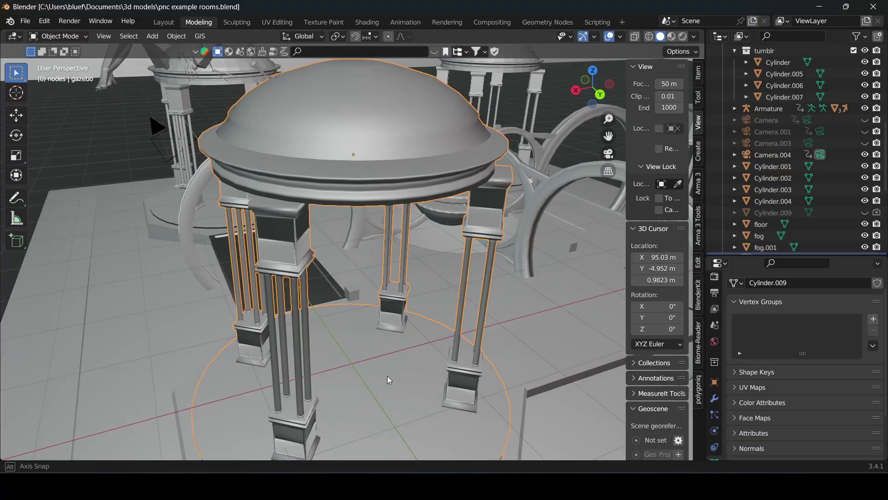
scroll(384, 374, "up", 4)
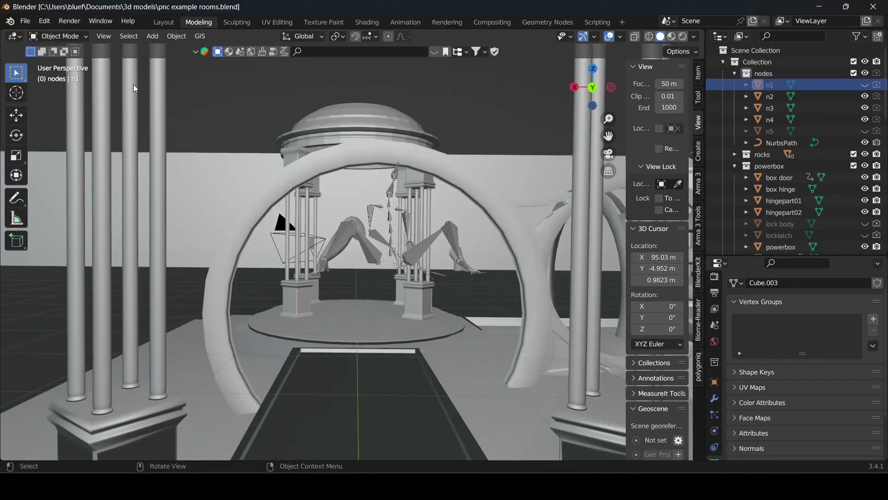
left_click(103, 36)
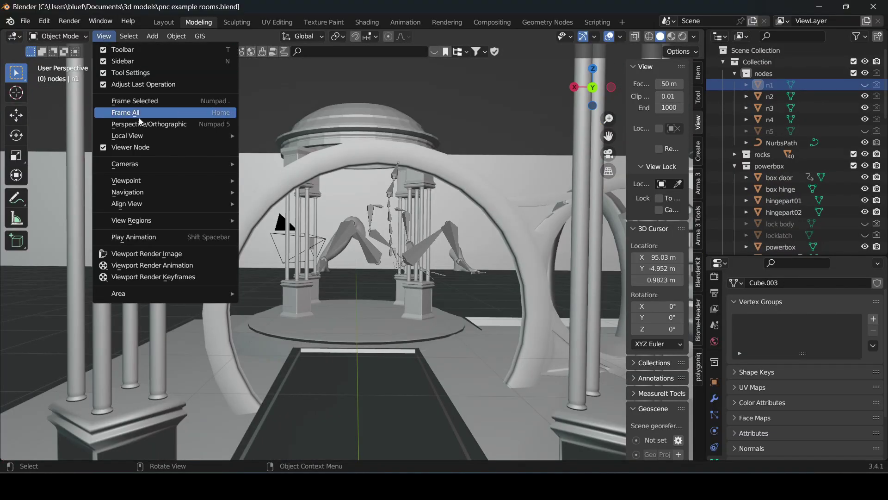
mouse_move(154, 208)
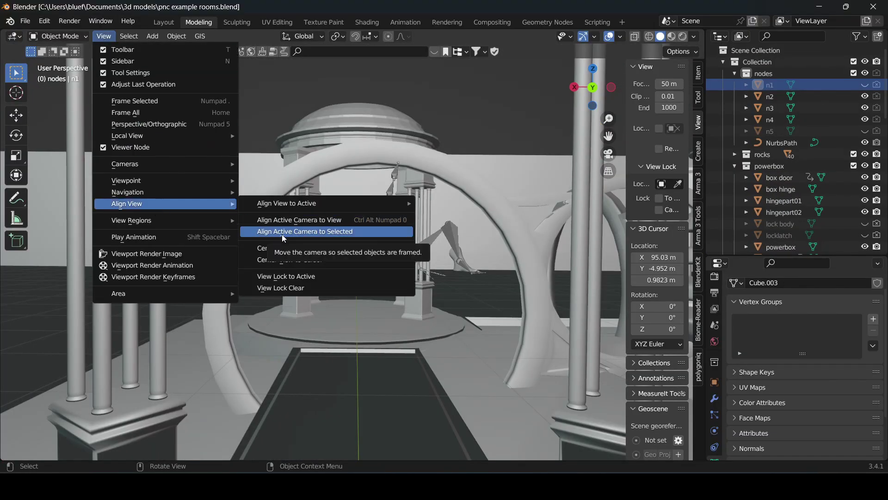
left_click(289, 223)
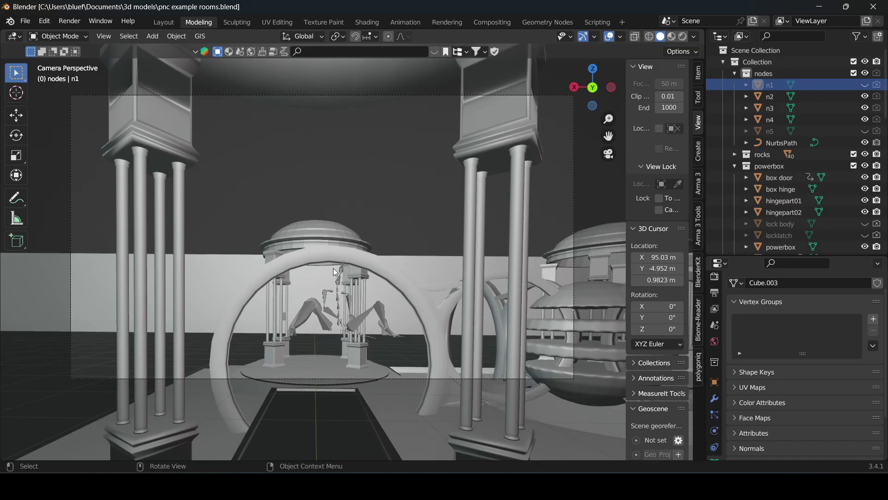
key("KP_0")
key("KP_0")
- Select cube n1 and orbit and zoom around it, facing the arch head-on
middle_click_drag(362, 293, 323, 286)
left_click(322, 285)
middle_click_drag(348, 321, 137, 328)
middle_click_drag(246, 334, 270, 331)
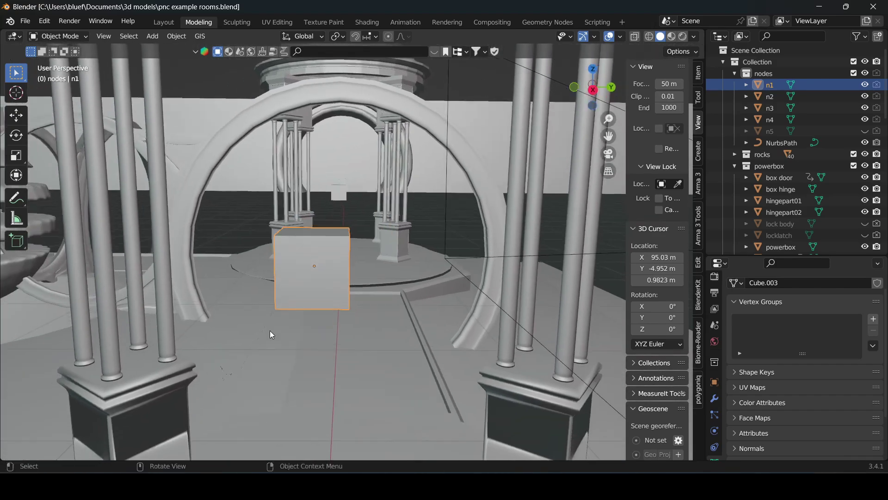
scroll(310, 281, "up", 4)
middle_click_drag(321, 284, 266, 324)
scroll(266, 320, "down", 5)
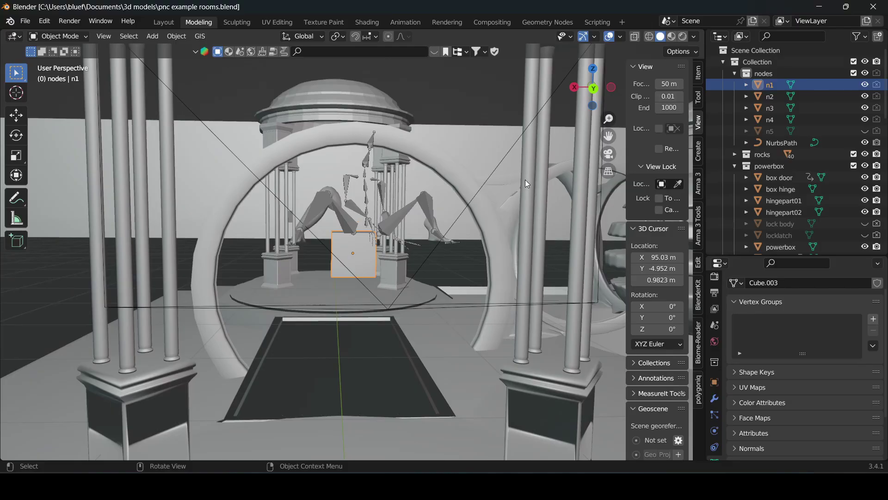
key("Left")
key("Left")
key("Left")
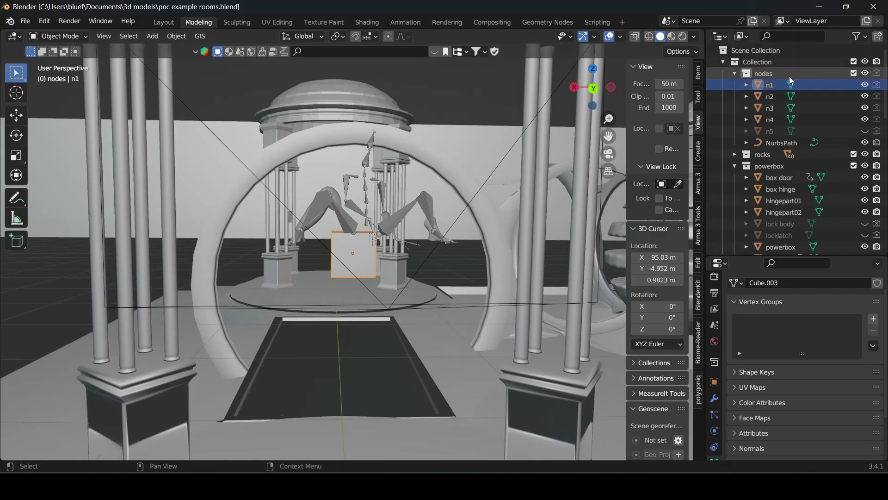
- Rename the collection to 'nodes' and confirm the cube's name n1 in the Outliner
right_click(740, 62)
left_click(660, 34)
double_click(666, 56)
type("nodes")
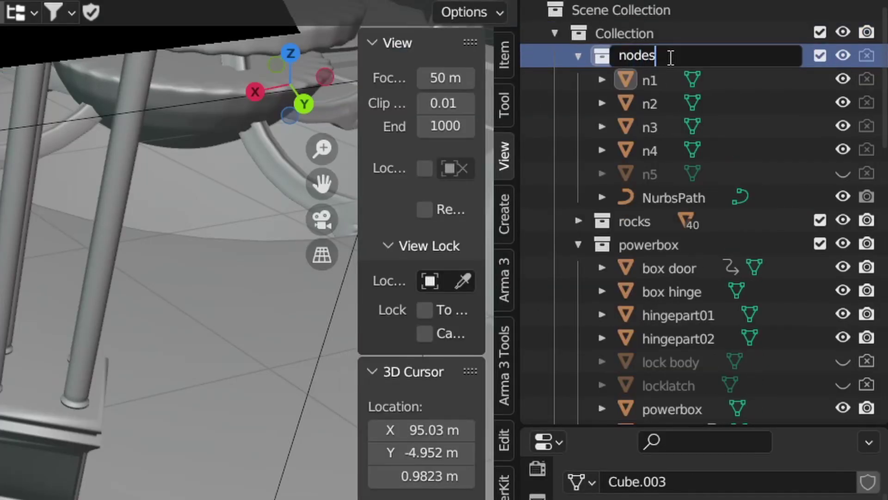
key("Return")
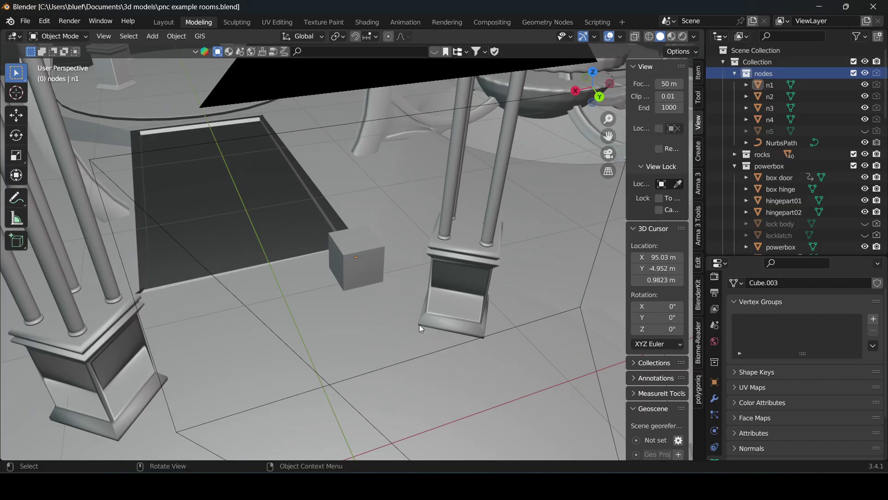
double_click(770, 84)
key("Return")
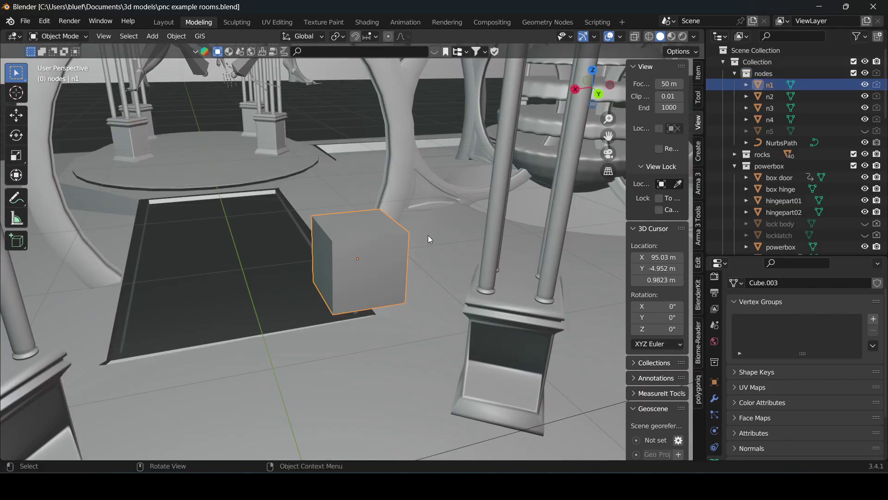
- Snap the 3D cursor to the camera's location
middle_click_drag(428, 235, 483, 352)
left_click(489, 357)
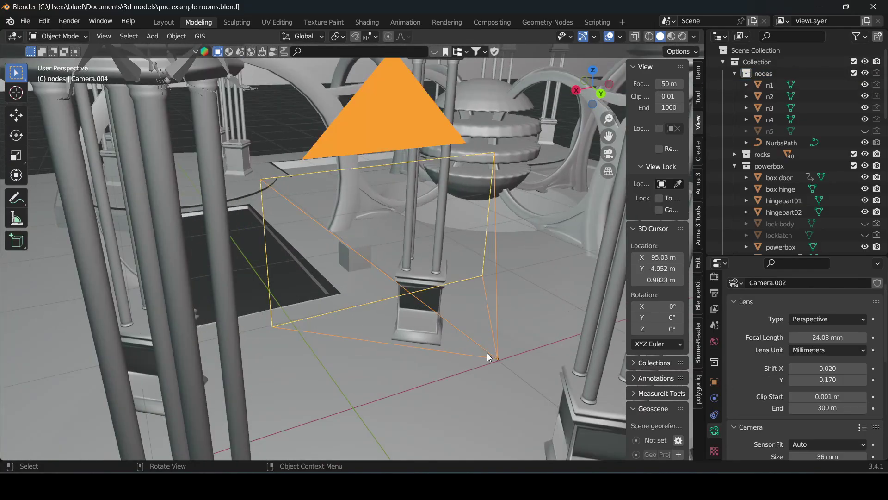
key("F3")
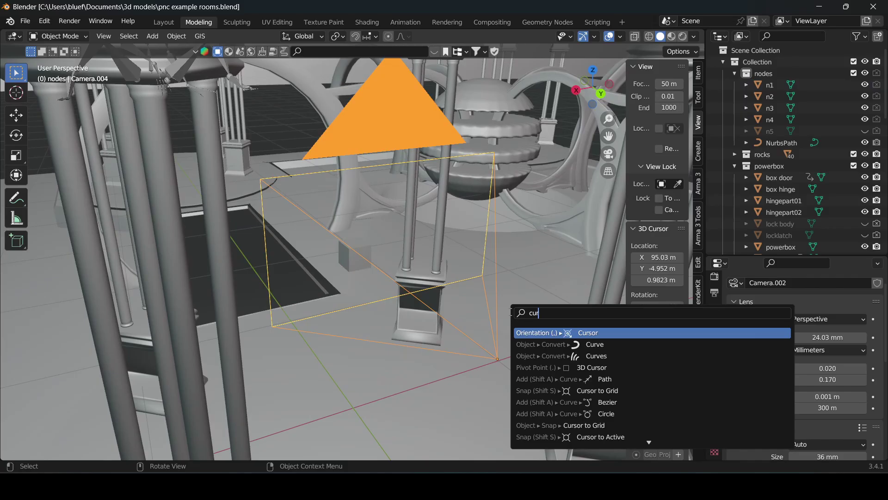
type("cursor")
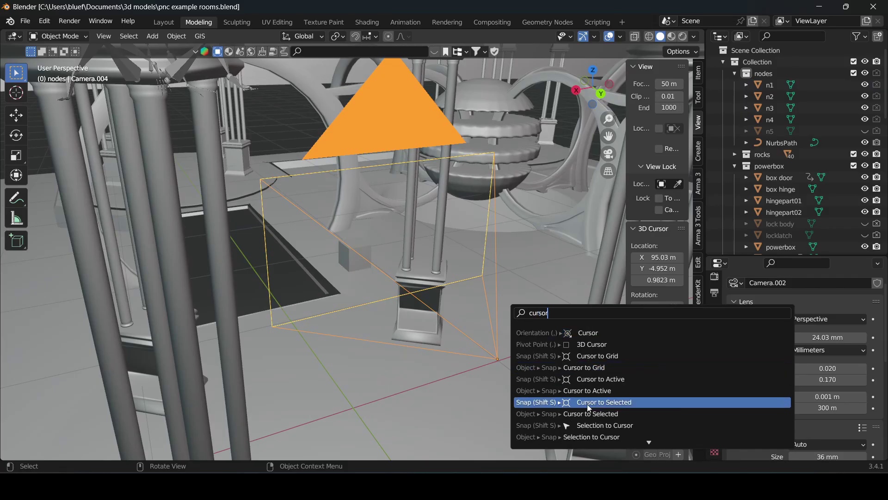
left_click(587, 402)
- Move cube n1 onto the 3D cursor with Selection to Cursor
left_click(361, 263)
key("F3")
type("se")
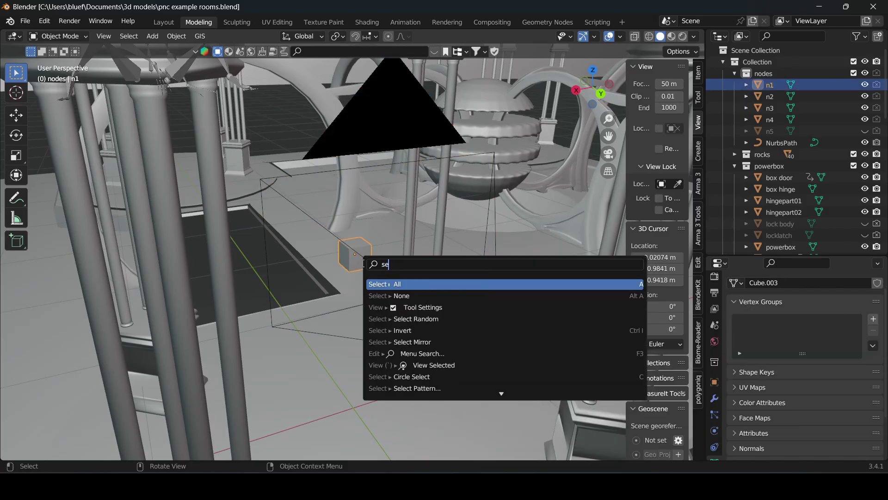
type("lection to")
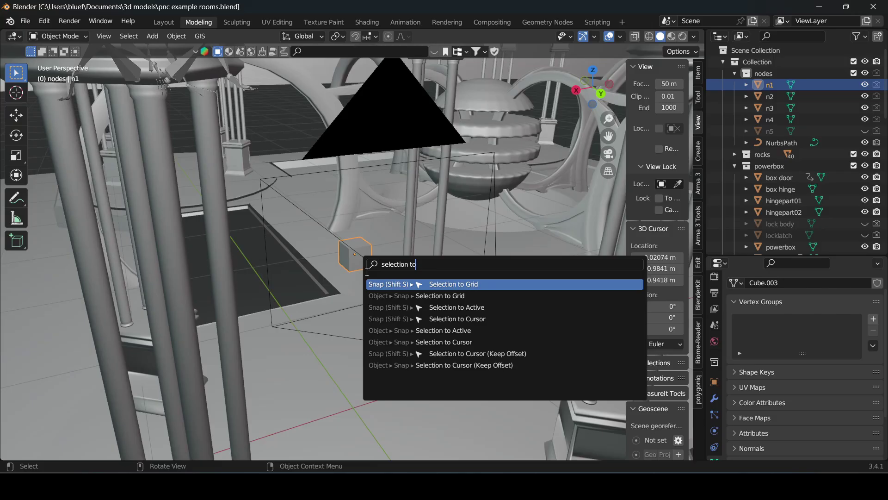
key("Down")
key("Down")
key("Down")
key("Return")
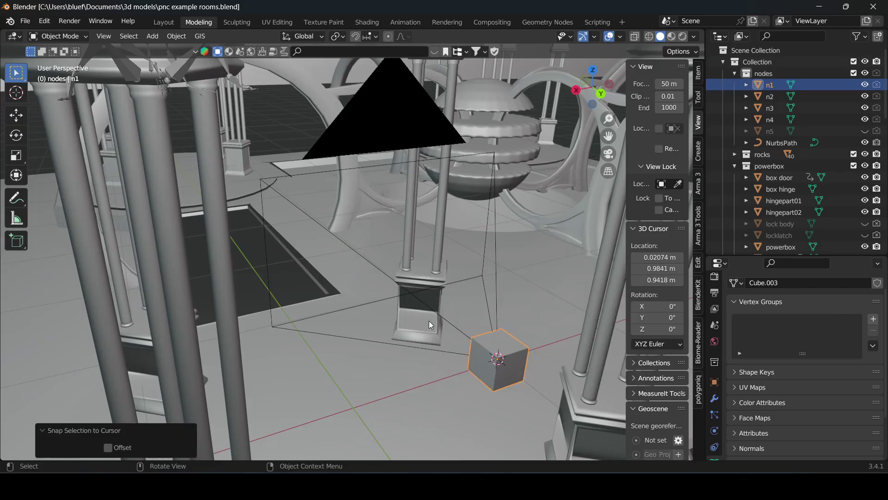
- Slide the camera along Y, snap it back to the 3D cursor and look through it
middle_click_drag(431, 321, 382, 328)
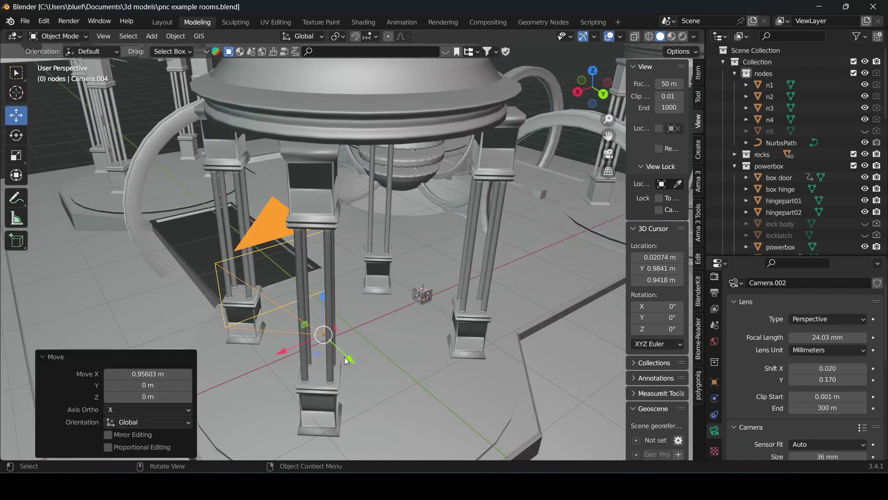
left_click_drag(347, 361, 329, 324)
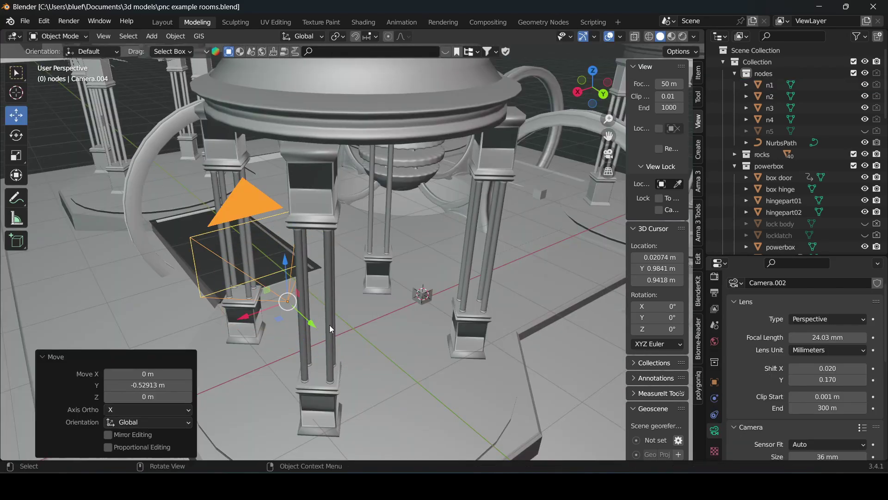
middle_click_drag(329, 325, 336, 318)
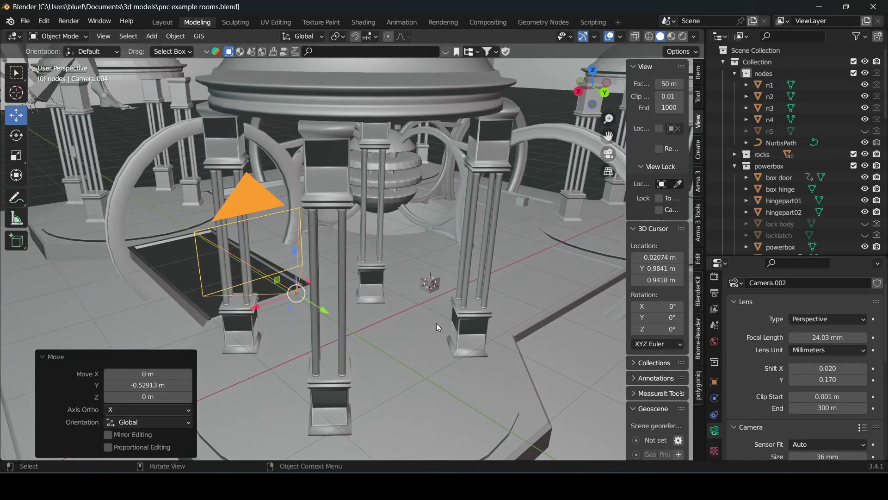
key("F3")
left_click(523, 391)
key("KP_0")
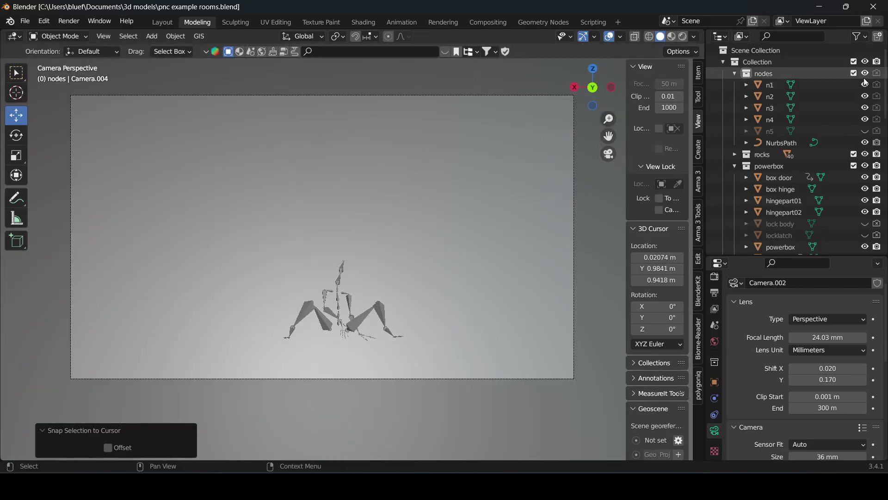
- Hide cube n1 in the viewport and turn off rendering for node cubes n1 to n5
left_click(865, 85)
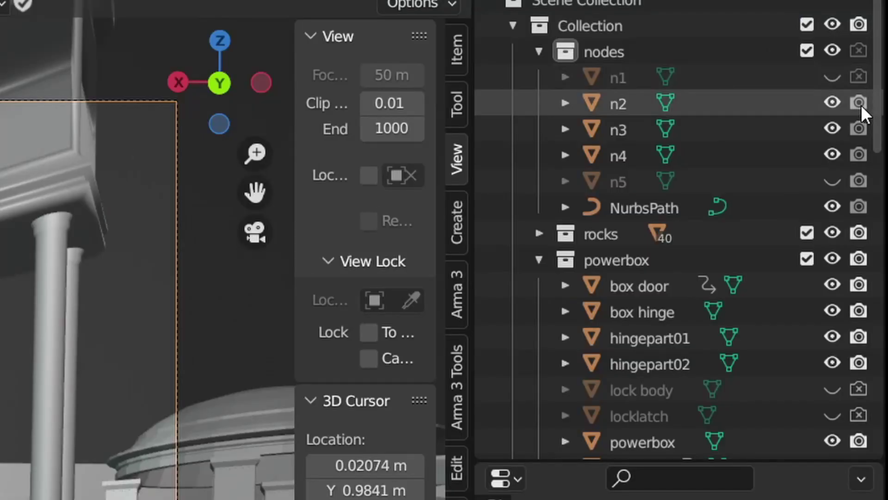
left_click(876, 132)
left_click(618, 102)
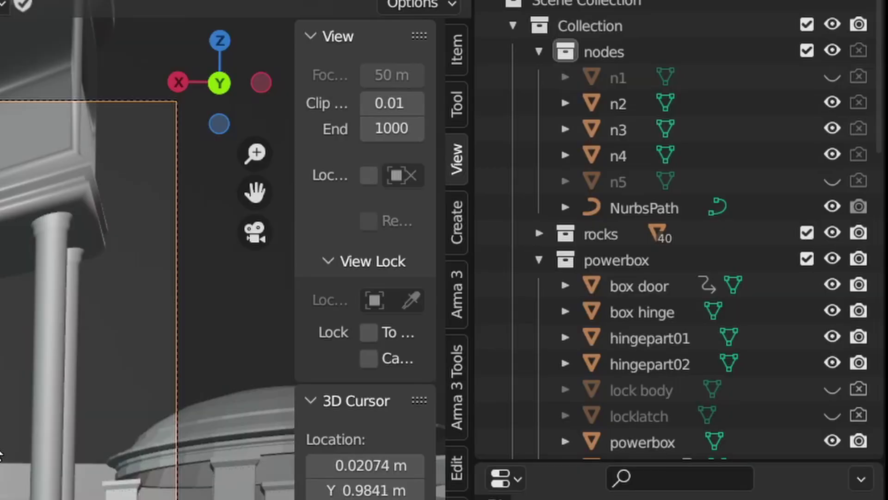
middle_click_drag(365, 291, 496, 265)
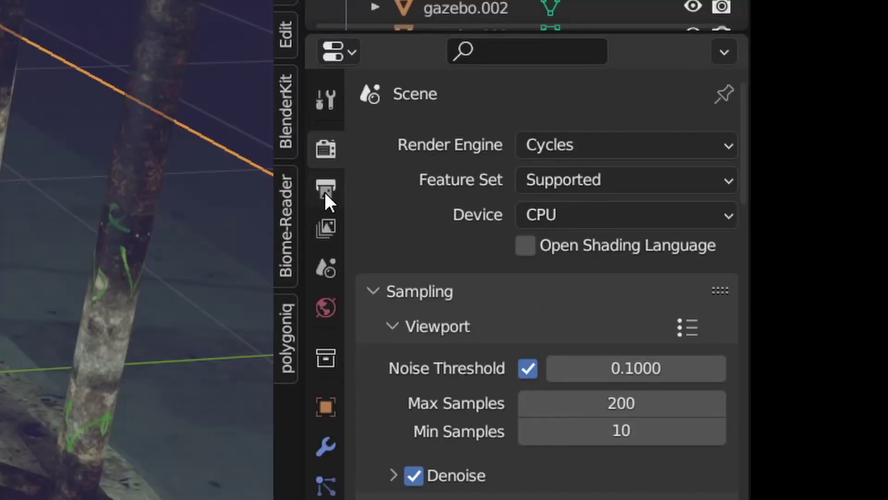
- Show the Output properties, keep the resolution at 1920×1080 and scroll to the output path
left_click(325, 190)
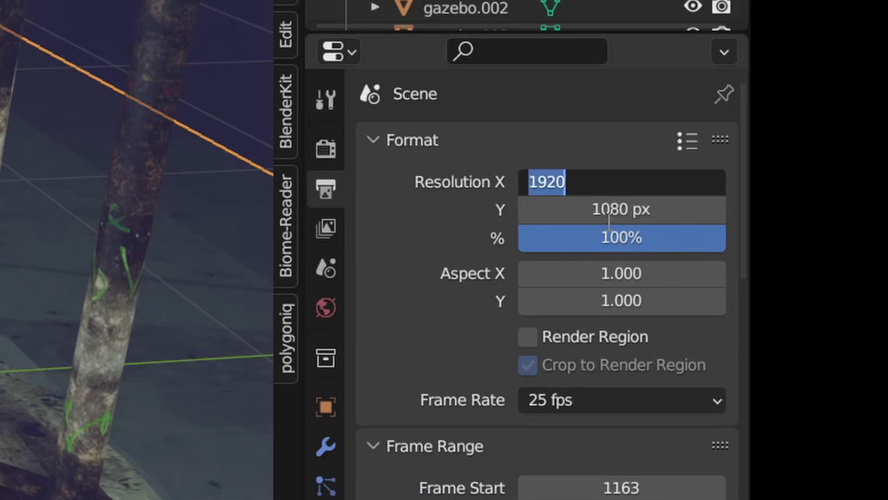
key("Return")
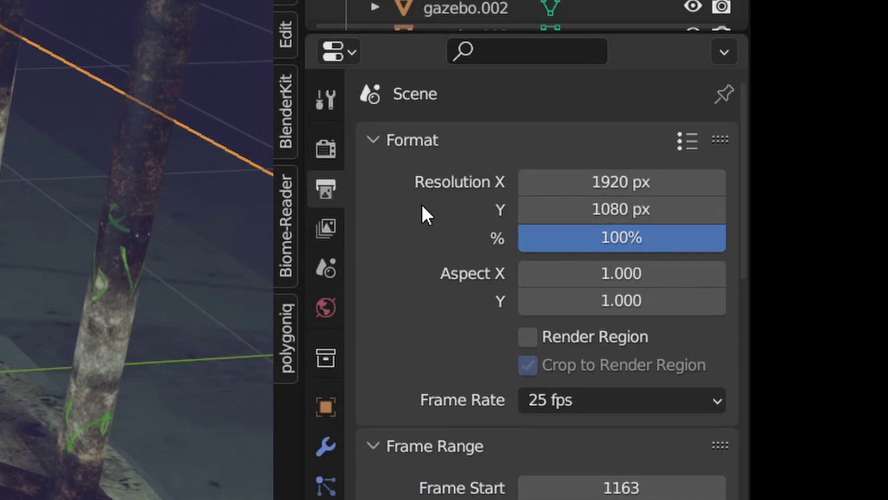
scroll(561, 219, "down", 2)
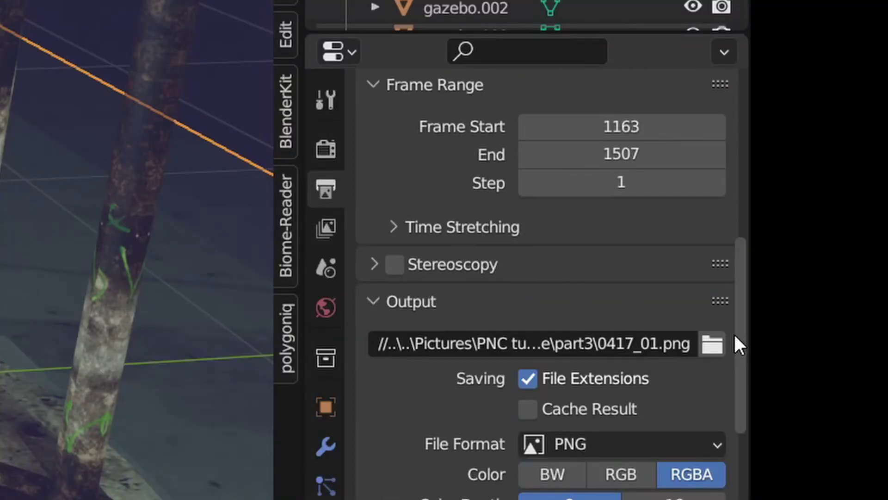
- Browse the output path into the PNC tutorial's STATIC\n1 folder holding the renders
left_click(715, 345)
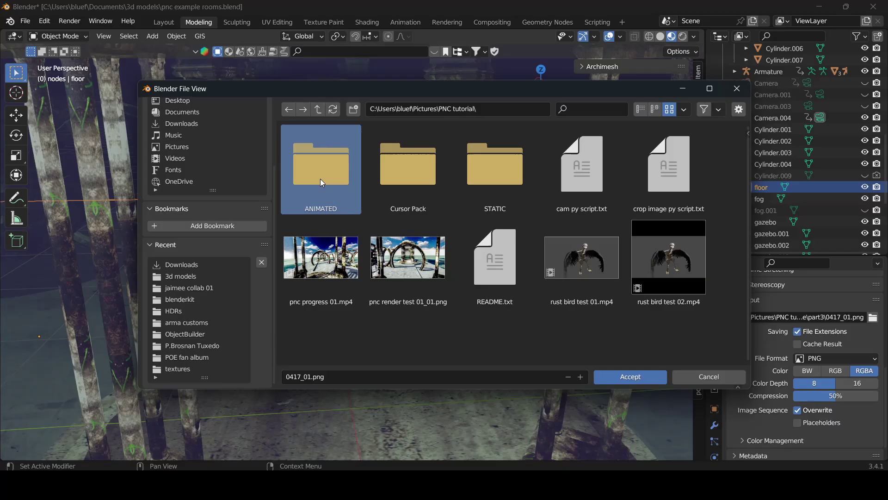
left_click(513, 183)
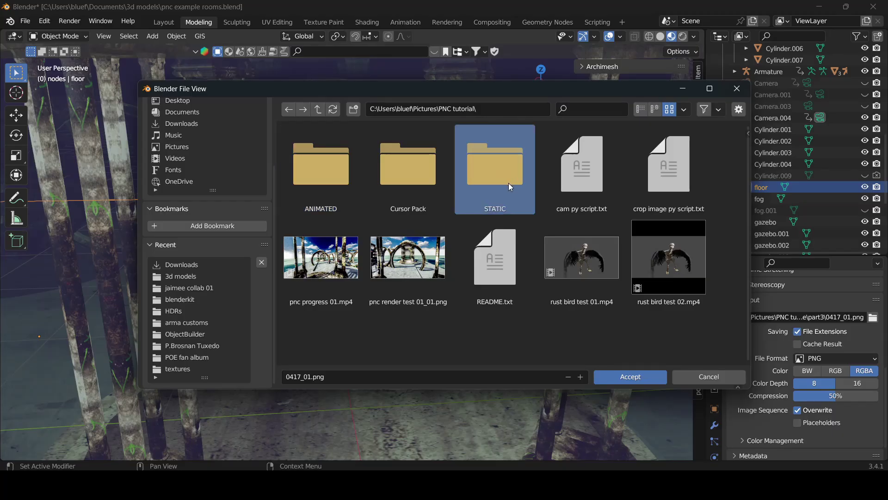
double_click(508, 182)
scroll(509, 247, "down", 2)
scroll(473, 270, "up", 2)
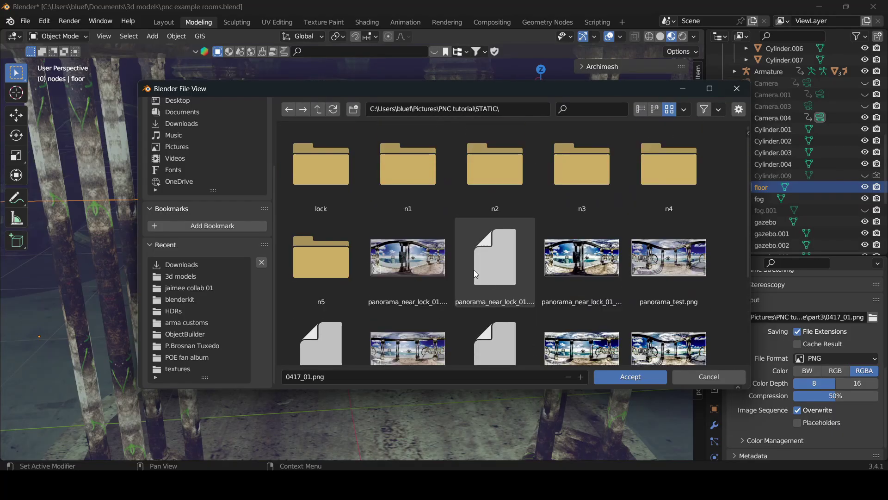
left_click(320, 112)
double_click(498, 180)
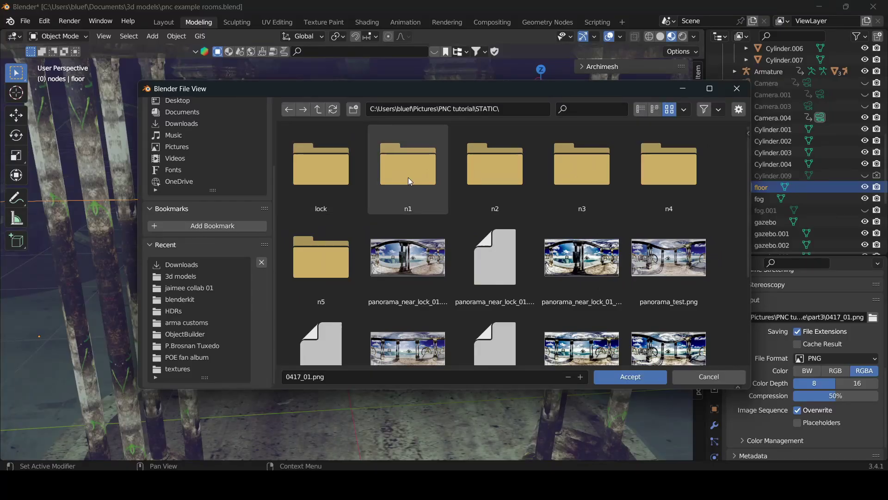
double_click(402, 134)
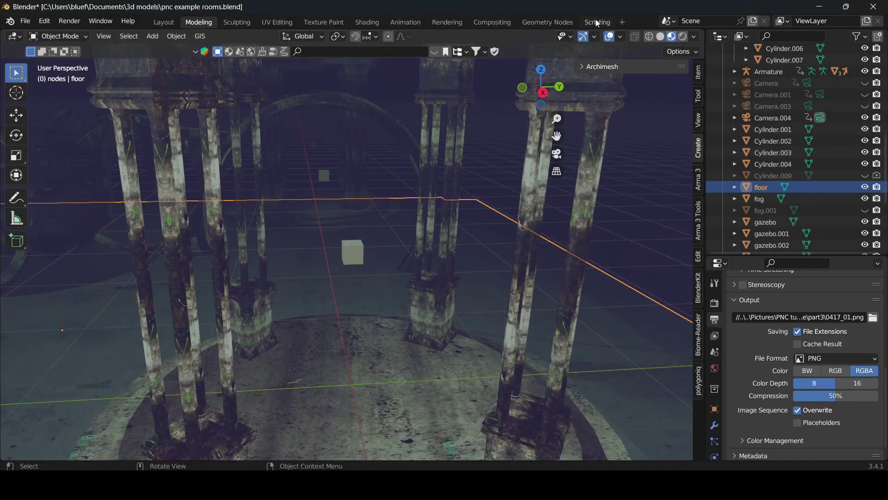
- Switch to the Scripting workspace and select the whole camera-rotation render script
left_click(597, 22)
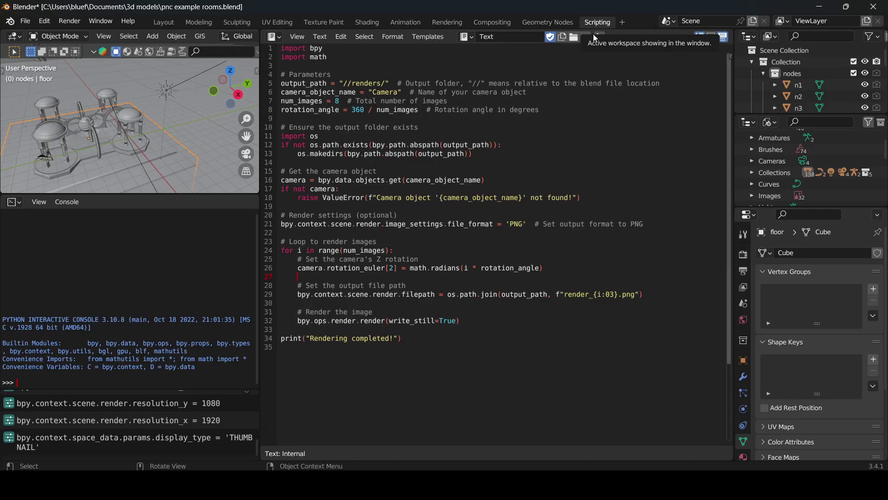
left_click_drag(296, 347, 281, 47)
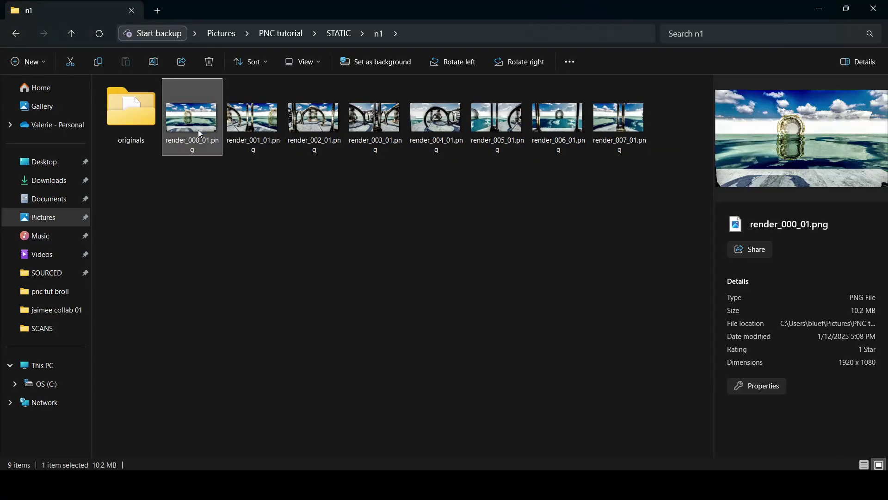
- View render_000_01.png in Photos and advance to the next render
double_click(198, 130)
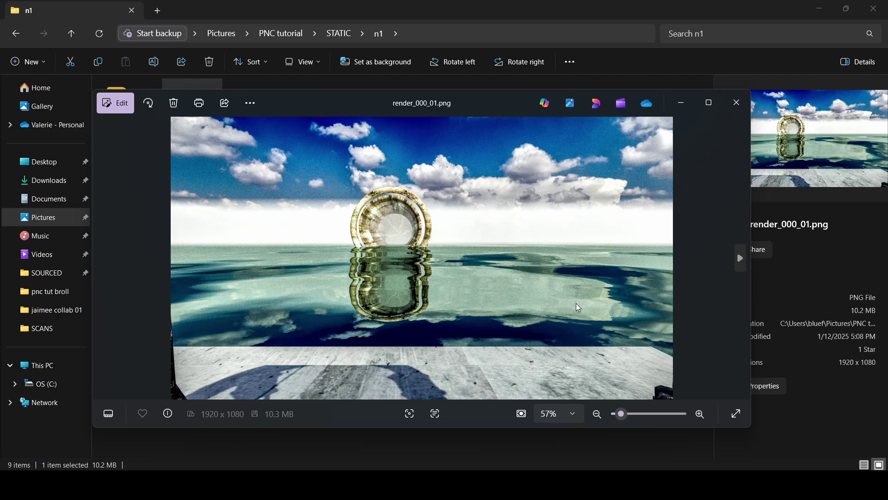
key("Right")
key("Right")
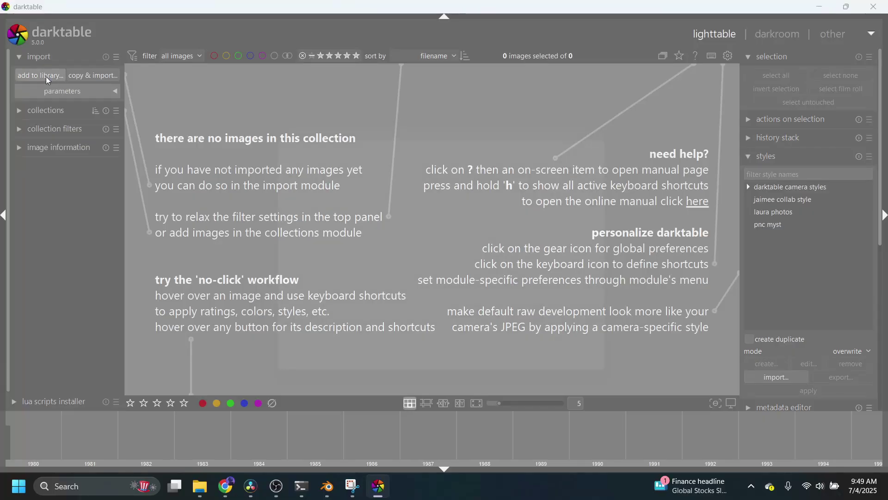
- Import the renders from PNC tutorial > STATIC > n2 into the darktable library
left_click(46, 76)
scroll(311, 308, "down", 5)
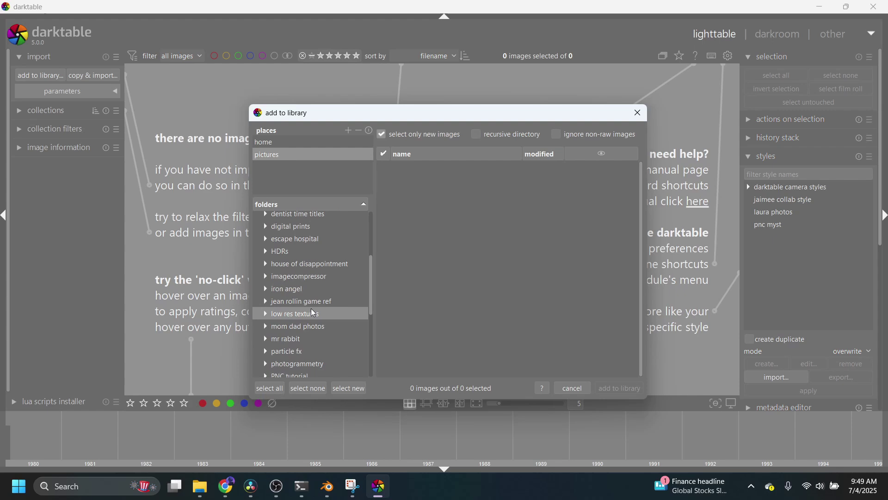
scroll(330, 319, "down", 1)
left_click(301, 330)
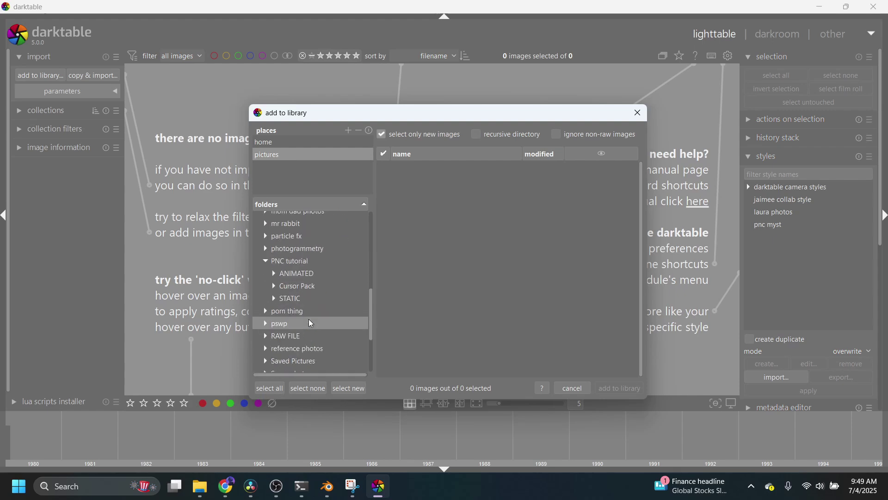
left_click(276, 298)
scroll(278, 296, "down", 2)
left_click(284, 292)
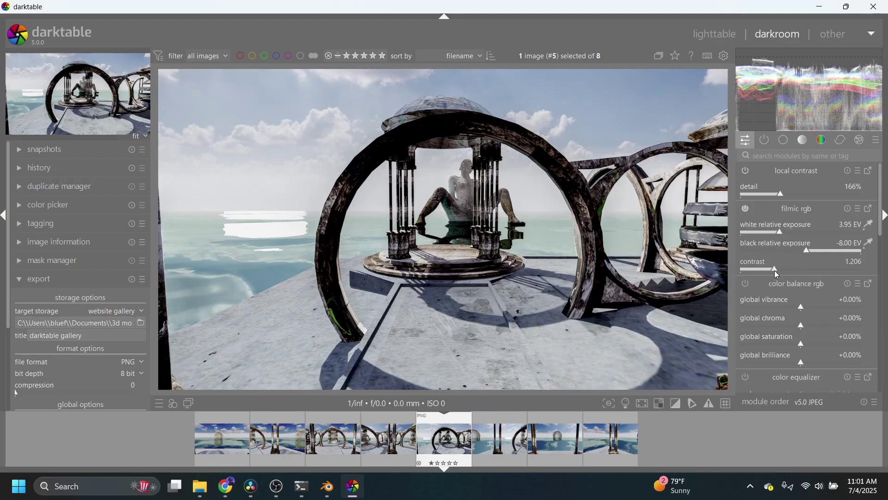
- Load Cinematic-1.cube from ON1 Cinematic LUTs > For Other Programs > Cube Files into lut 3D
scroll(807, 348, "down", 1)
scroll(812, 324, "down", 10)
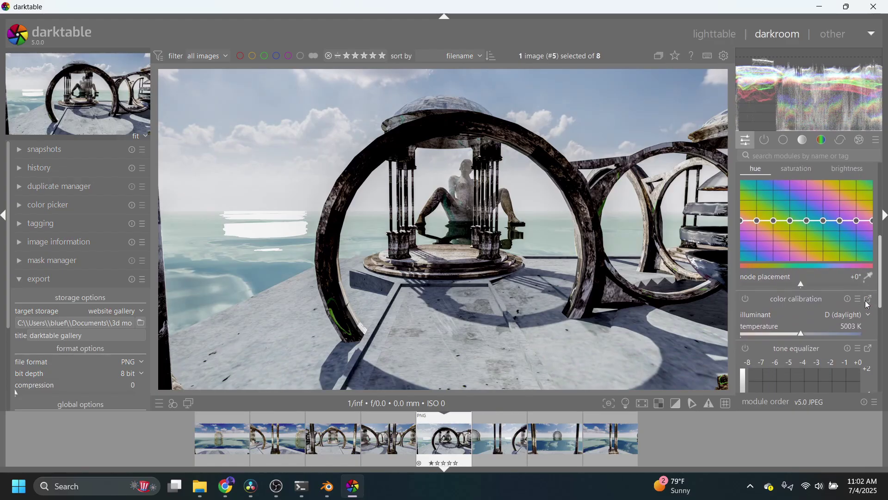
scroll(835, 272, "down", 5)
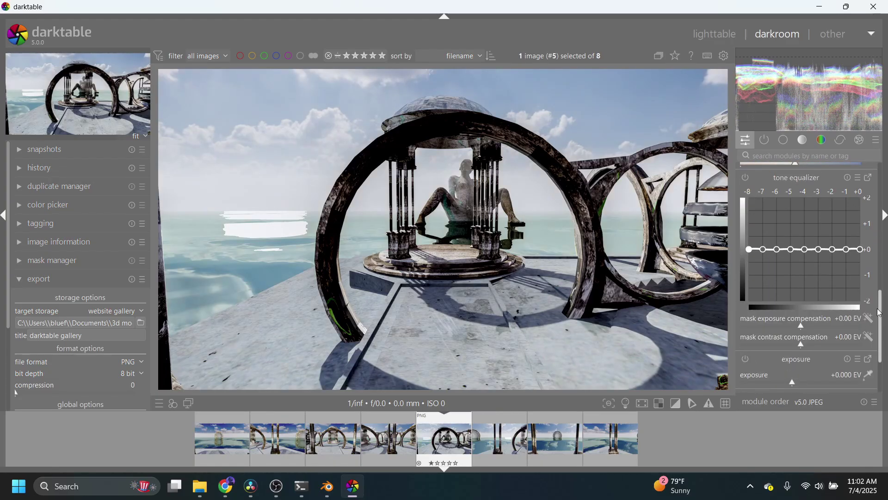
left_click(814, 185)
double_click(557, 181)
double_click(557, 181)
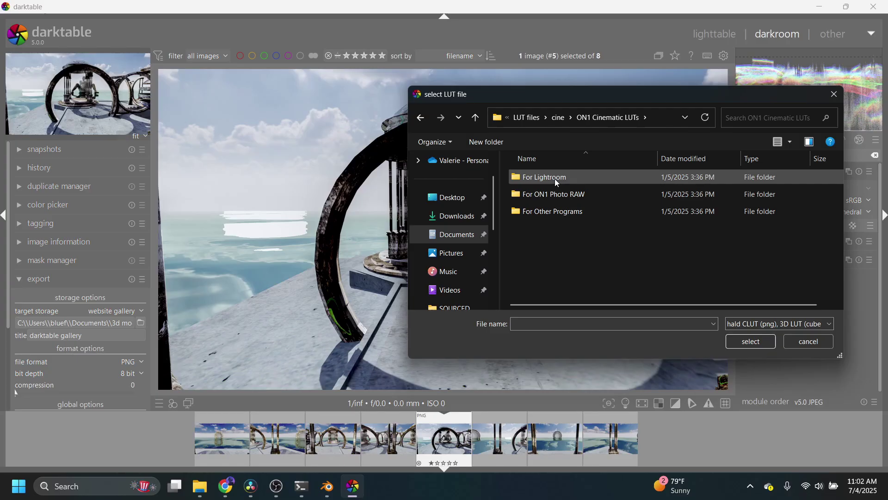
double_click(566, 214)
double_click(557, 177)
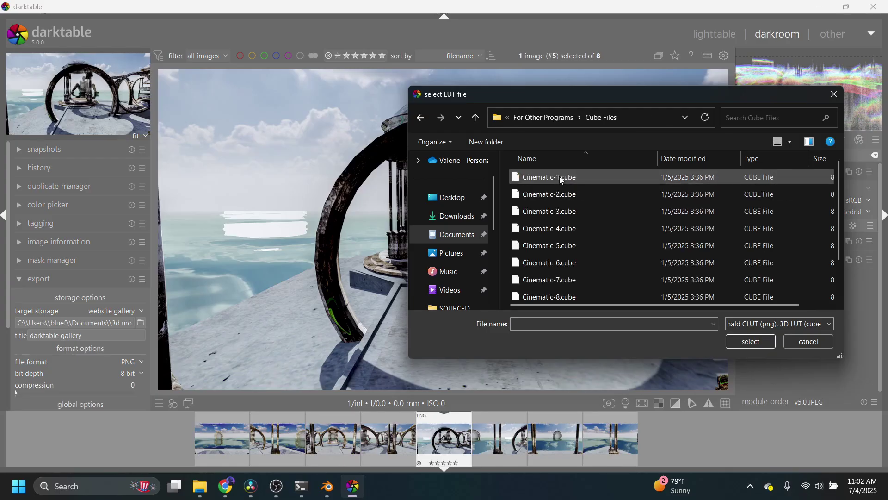
left_click(559, 177)
left_click(749, 342)
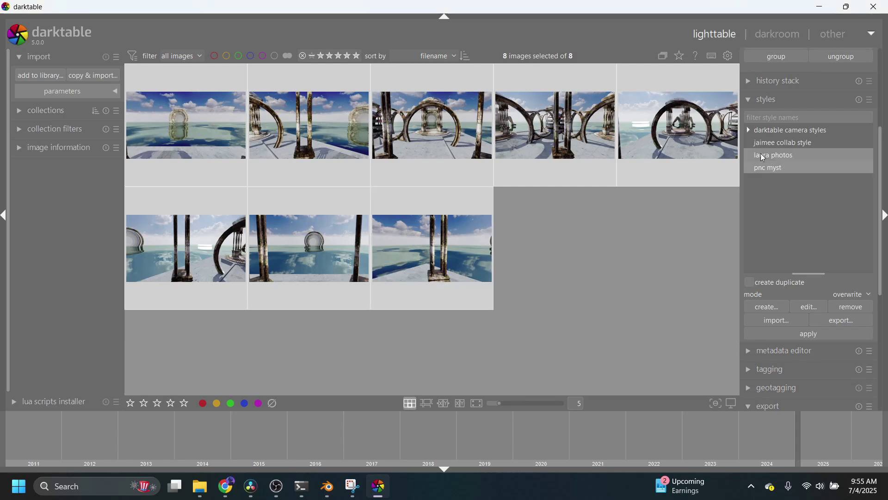
- Apply the 'pnc myst' style to all eight selected renders
left_click(769, 169)
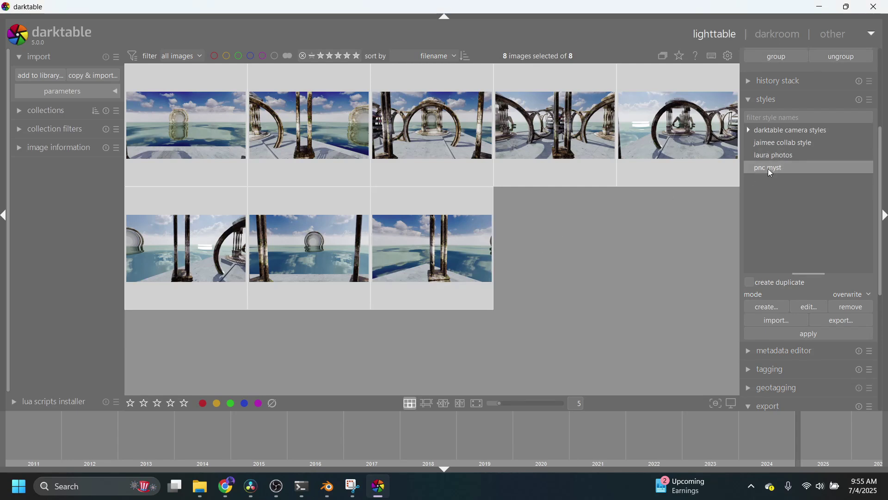
left_click(810, 334)
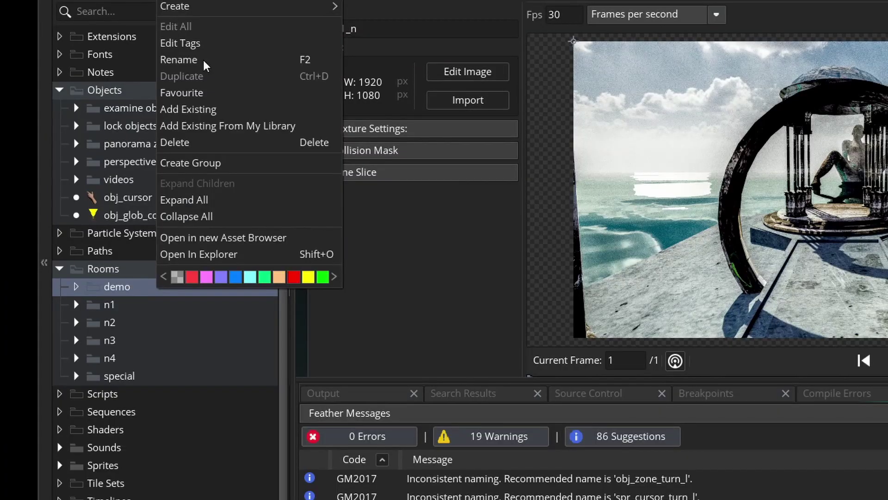
- Create a new room and set its height to 1080
mouse_move(212, 7)
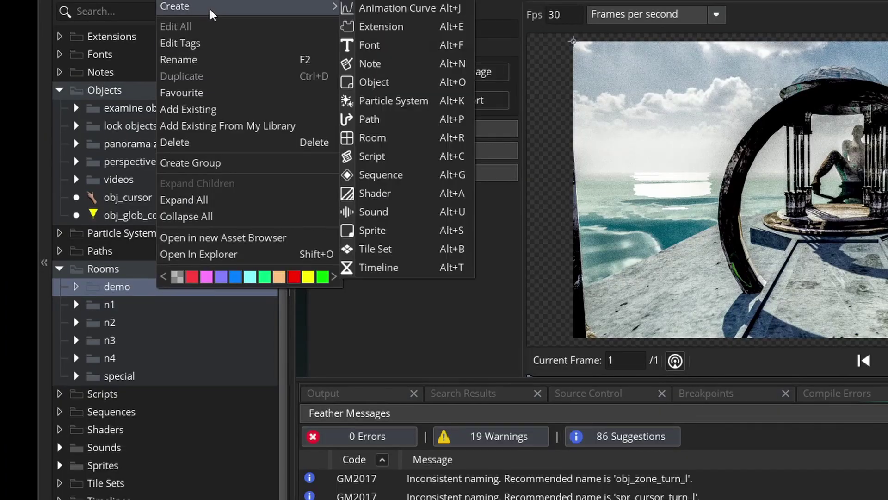
left_click(404, 145)
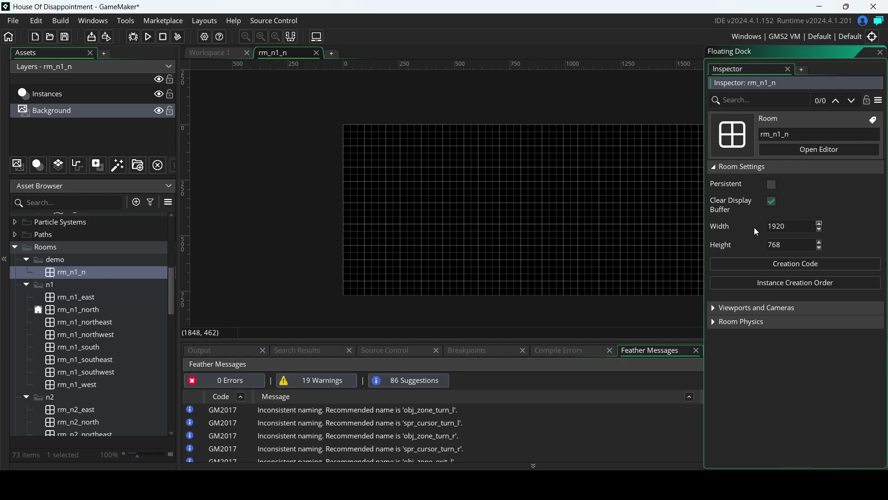
left_click(772, 245)
type("1080")
left_click(542, 263)
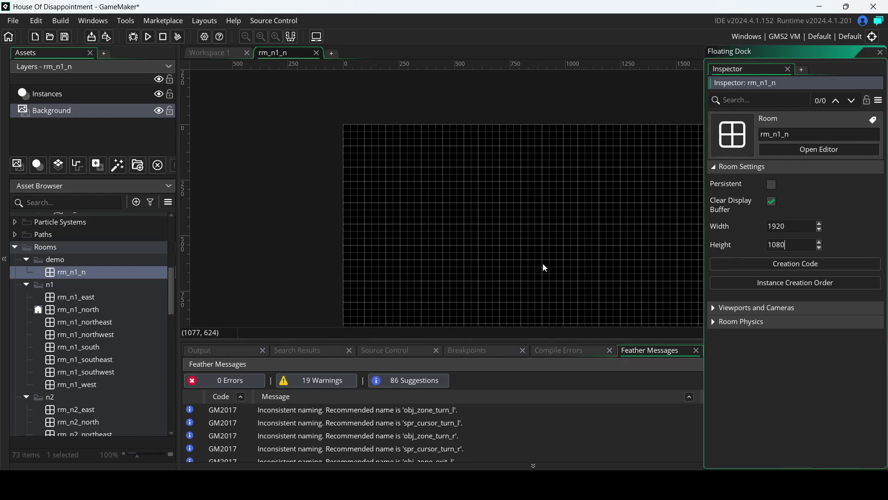
- Collapse the n2 rooms folder and expand the Sprites > n1 sprite folder
scroll(120, 295, "down", 2)
scroll(120, 296, "up", 2)
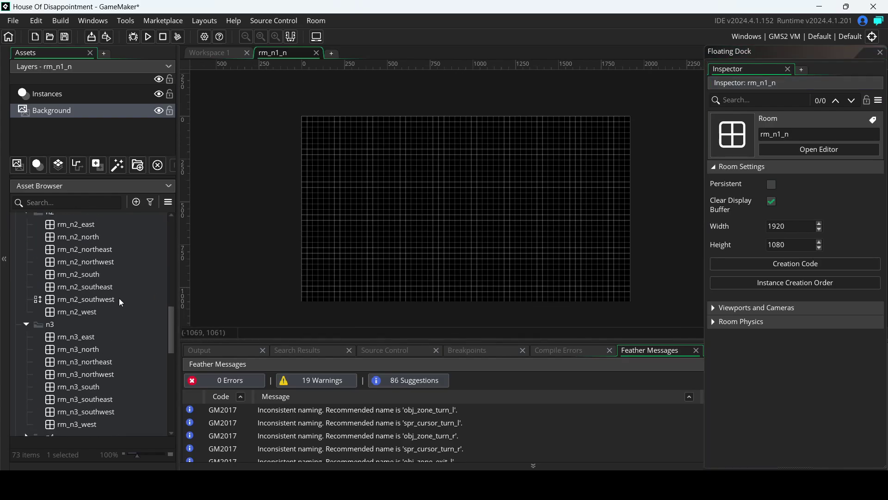
left_click(26, 365)
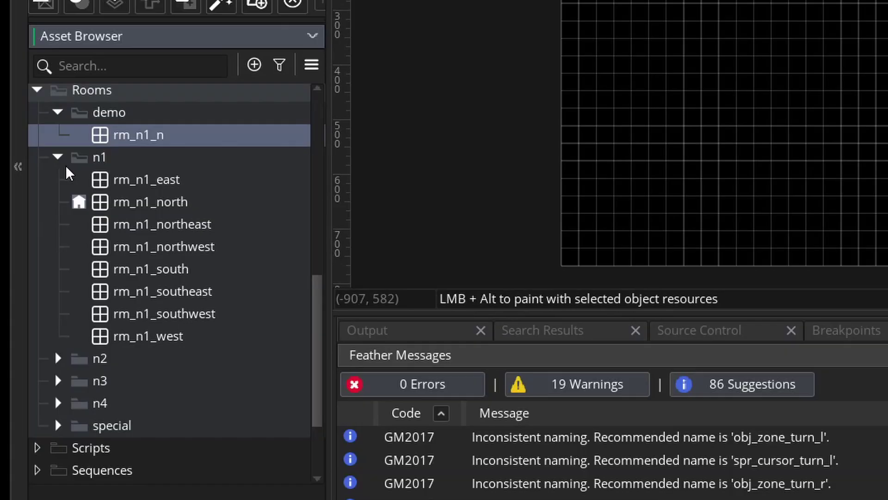
scroll(54, 301, "down", 5)
scroll(74, 301, "up", 5)
scroll(74, 301, "down", 5)
left_click(36, 221)
scroll(60, 399, "down", 1)
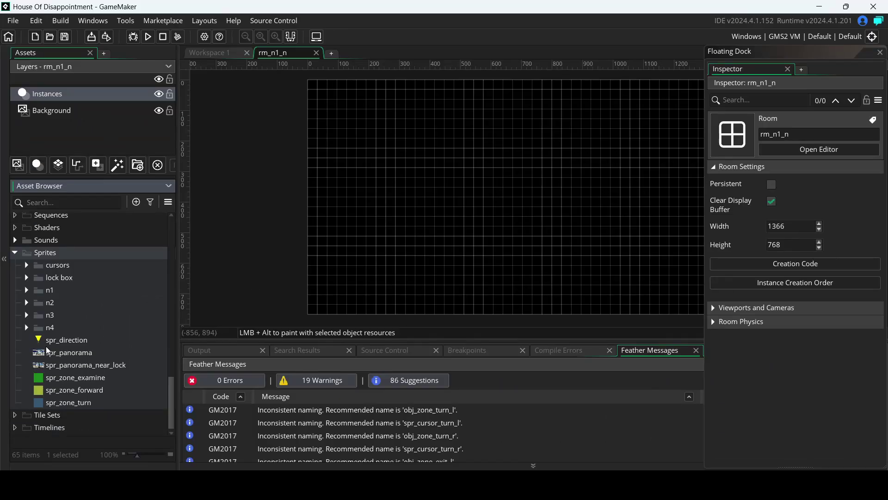
left_click(26, 290)
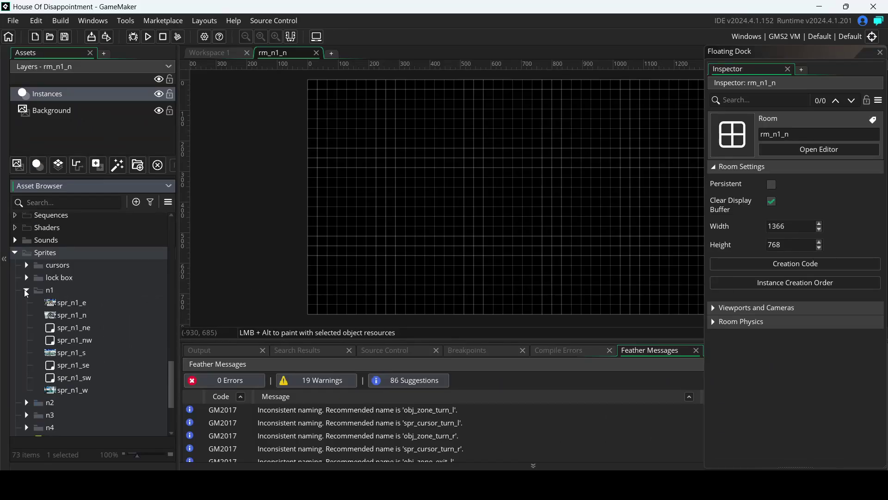
- Open the spr_n1_e, spr_n1_n, spr_n1_ne and spr_n1_s render sprites in turn
double_click(86, 304)
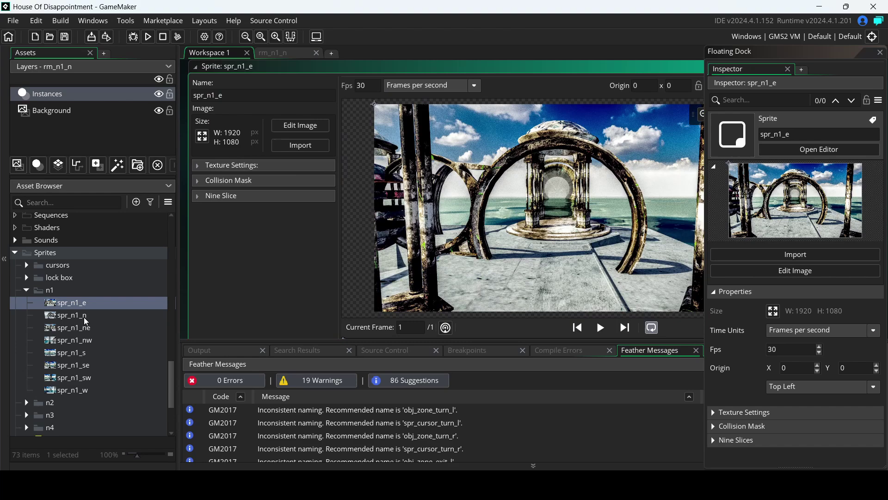
double_click(86, 318)
double_click(86, 330)
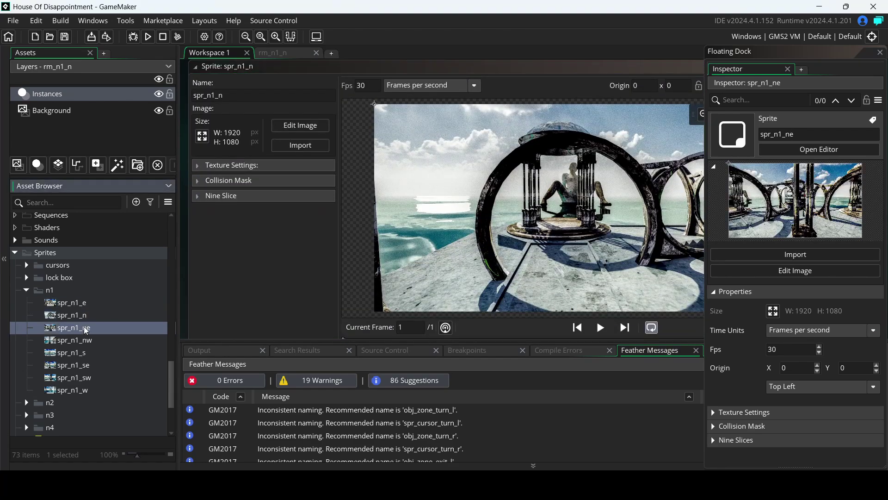
double_click(92, 353)
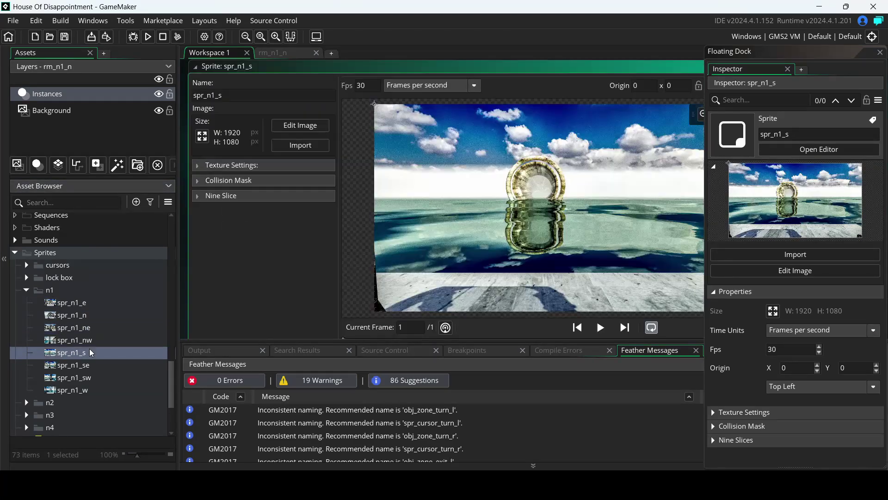
- Show the Sprites folder in Explorer and drag the eight n1 render PNGs into GameMaker
right_click(64, 258)
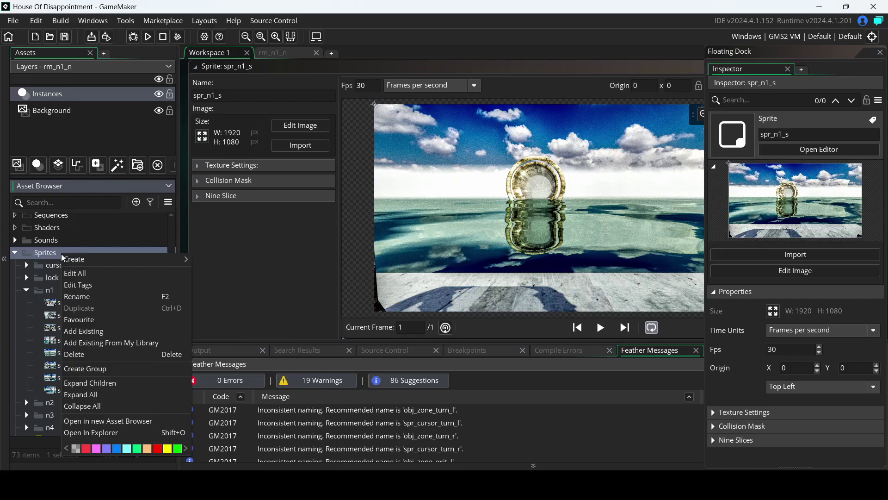
left_click(106, 432)
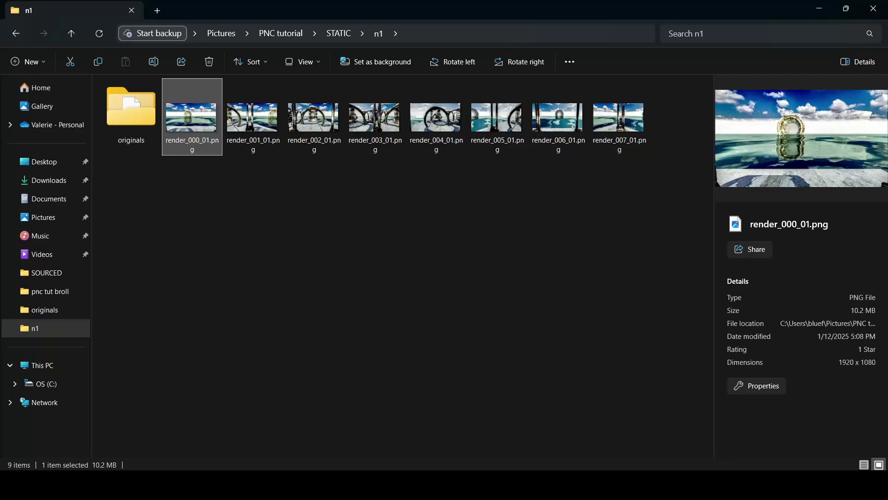
left_click(848, 9)
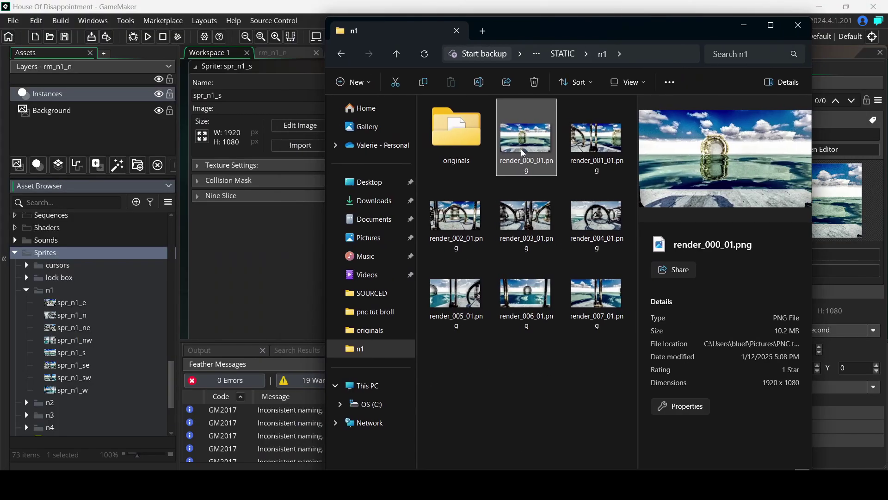
left_click(597, 296, "shift")
left_click_drag(597, 296, 73, 330)
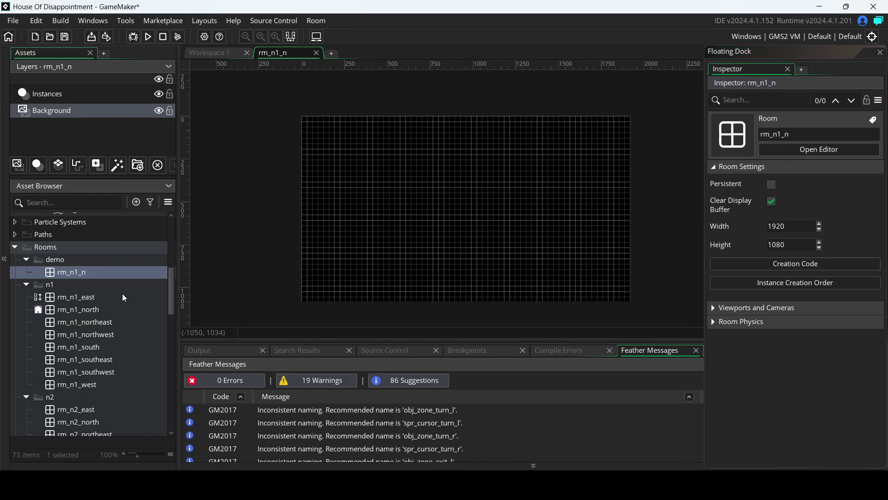
- Drop the spr_n1_n render onto rm_n1_n's Background layer, then open the spr_direction sprite
scroll(121, 293, "down", 10)
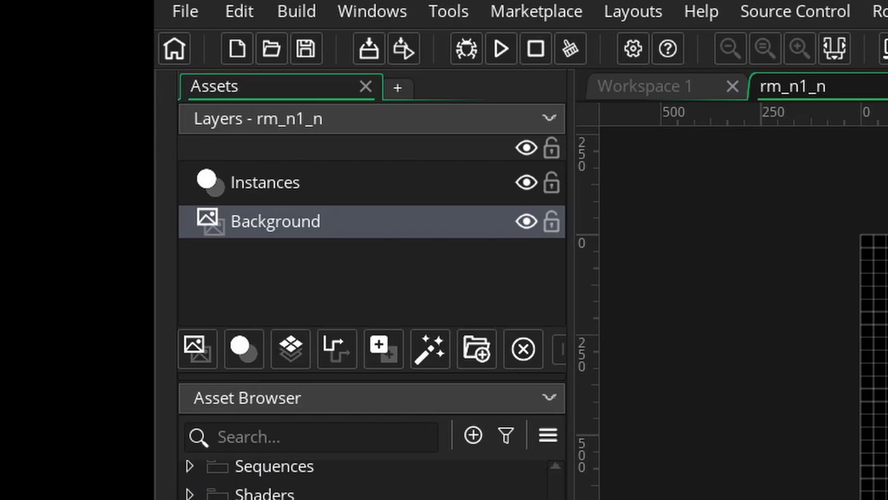
left_click(344, 499)
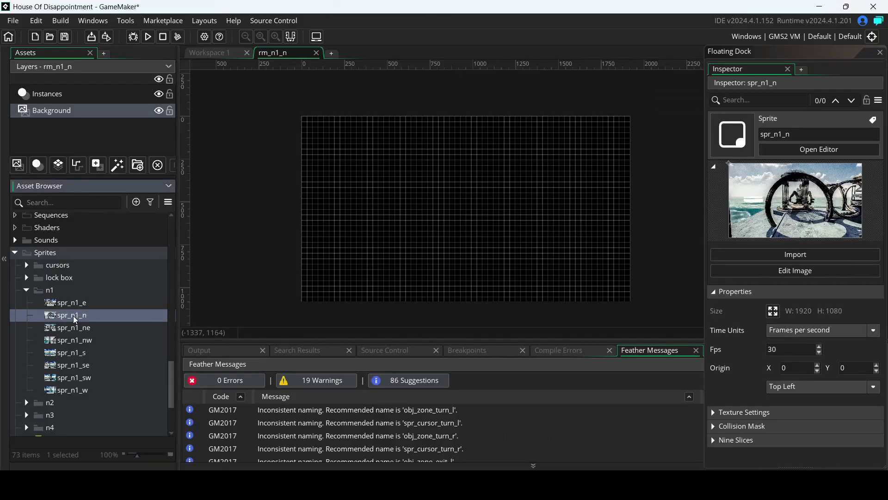
left_click_drag(76, 319, 402, 182)
scroll(439, 203, "up", 2)
scroll(109, 369, "down", 3)
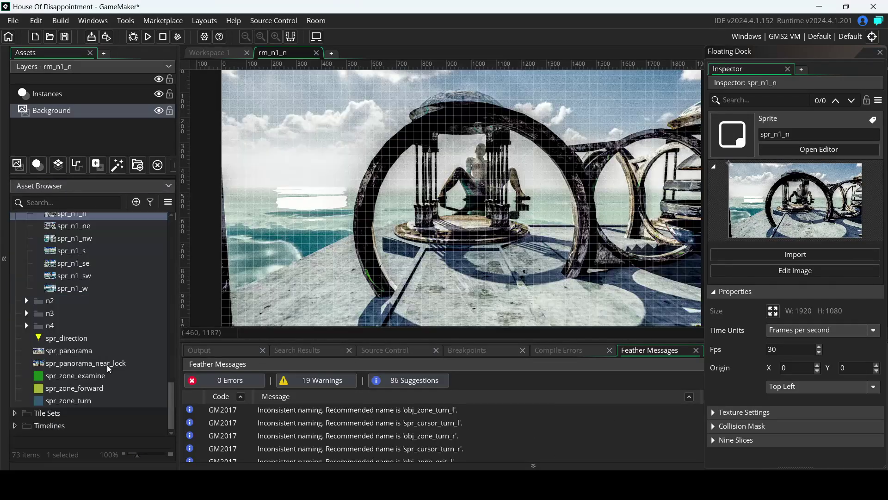
double_click(65, 339)
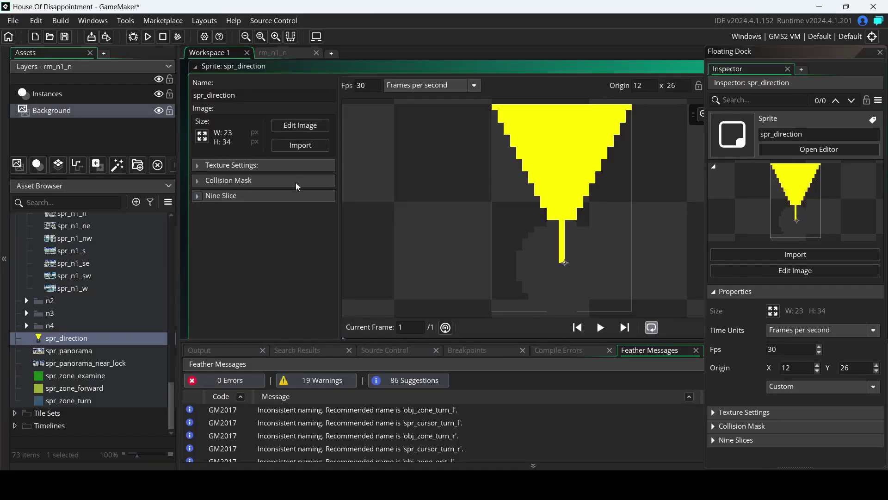
- Inspect the spr_direction arrow in the image editor and in a test run of the game
left_click(300, 125)
scroll(384, 232, "down", 4)
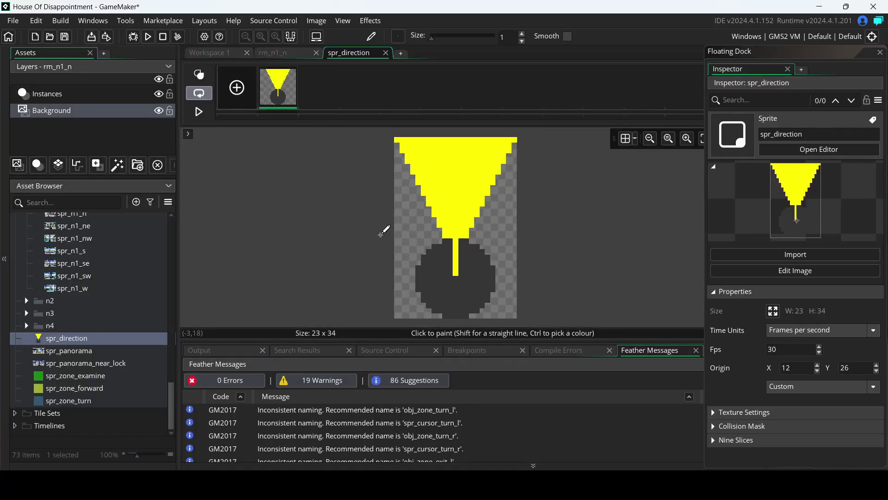
scroll(384, 230, "up", 1)
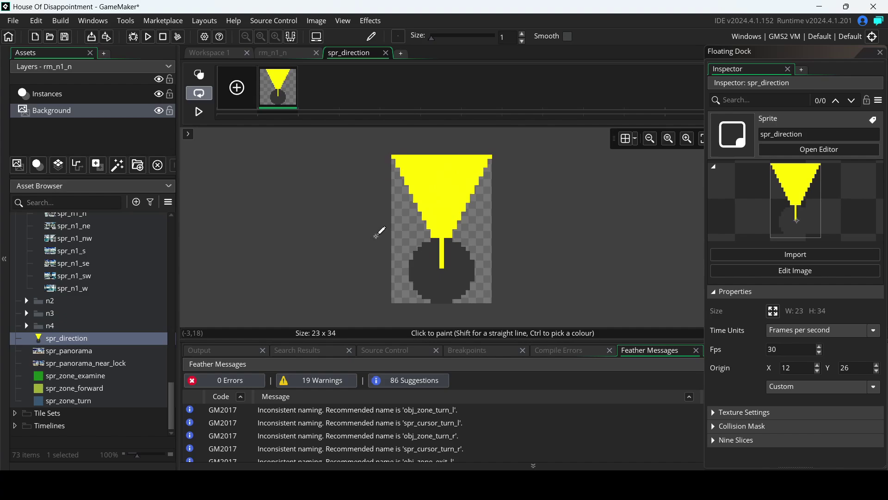
scroll(349, 227, "up", 1)
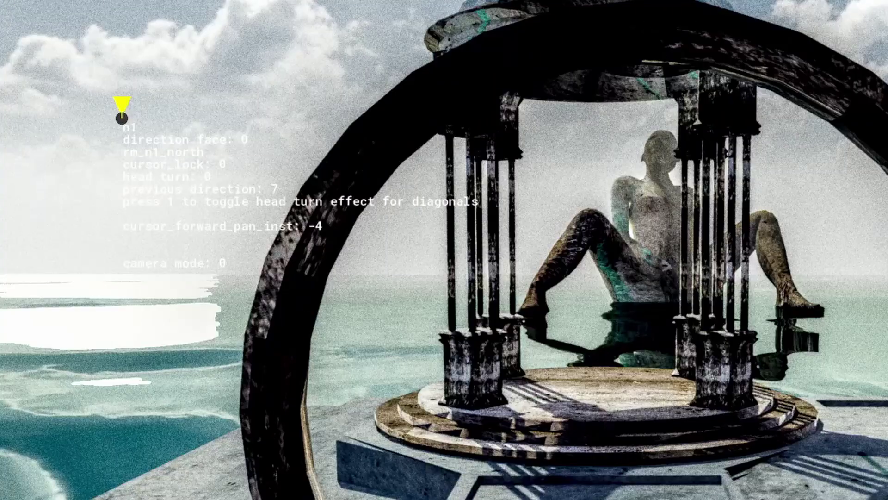
key("Escape")
- Assign Sprites > spr_direction as obj_glob_controller's sprite
left_click(261, 142)
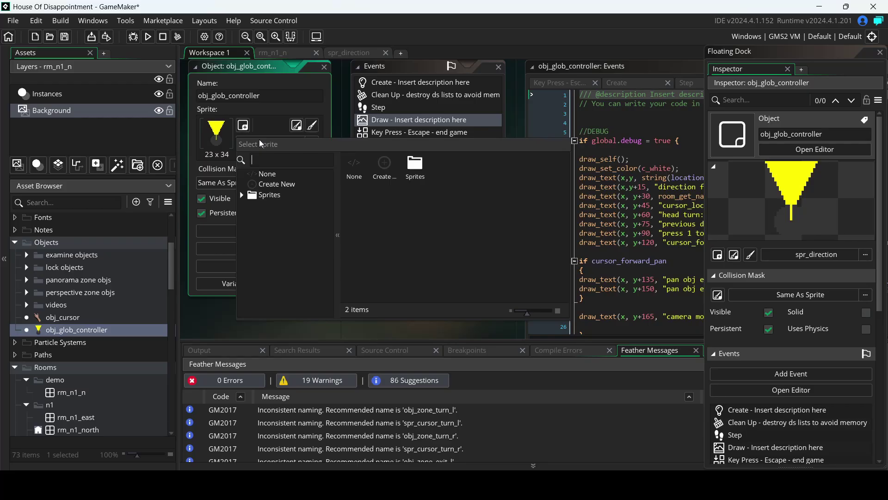
double_click(415, 166)
double_click(352, 192)
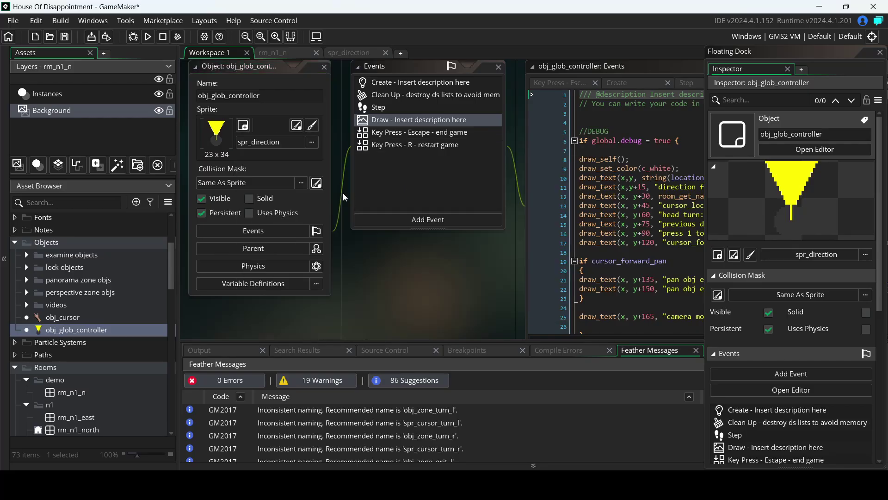
double_click(268, 97)
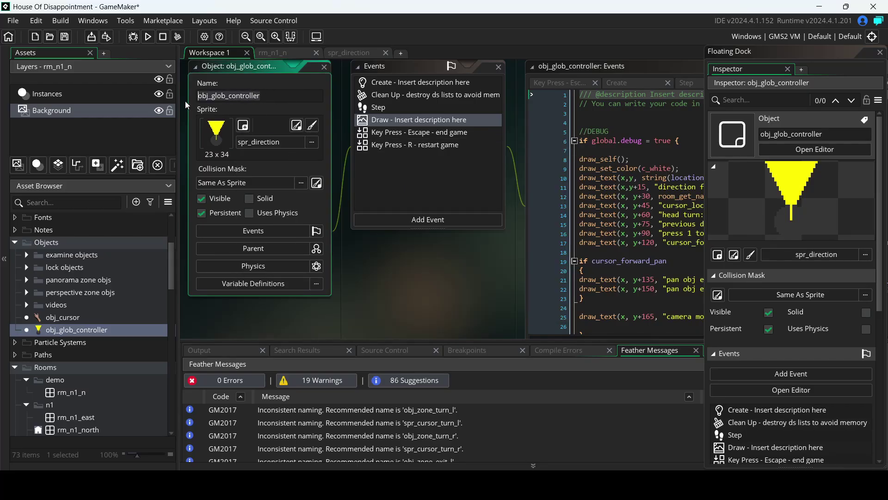
scroll(117, 346, "down", 10)
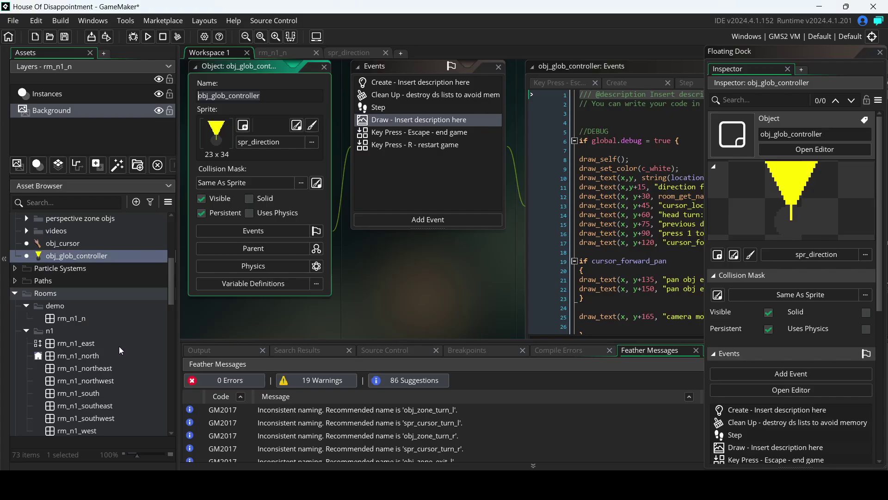
- Review the spr_cursor, spr_cursor_turnL, spr_cursor_turnR and spr_cursor_forward hand sprites
double_click(71, 270)
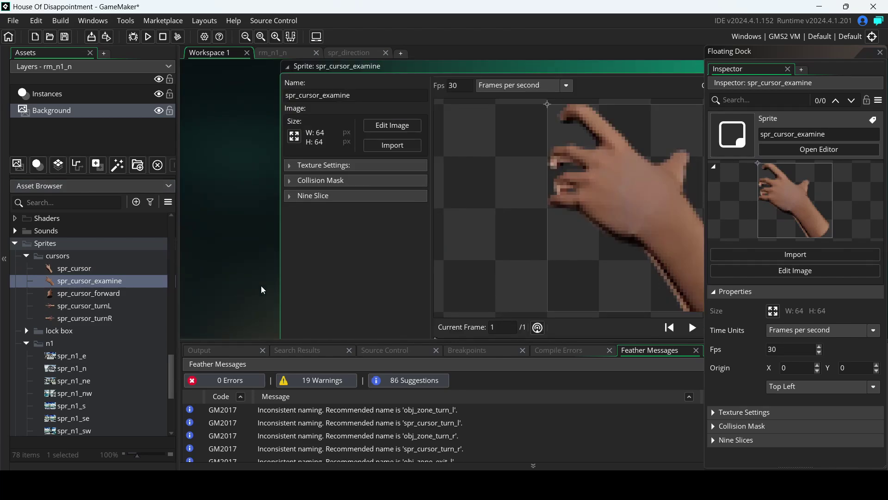
scroll(260, 289, "down", 1, "ctrl")
double_click(110, 305)
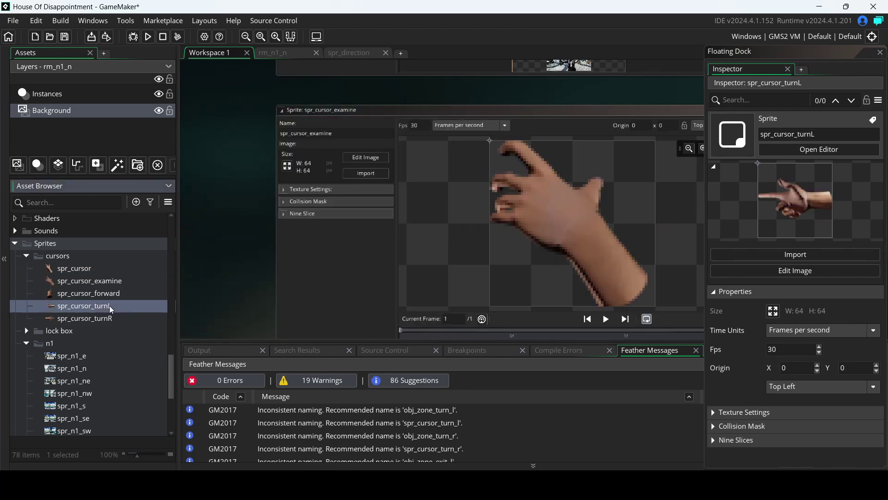
double_click(103, 318)
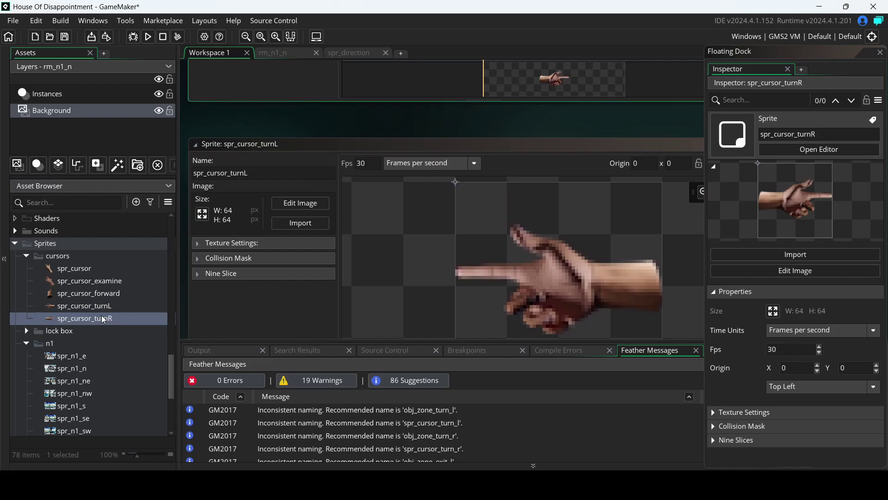
double_click(101, 295)
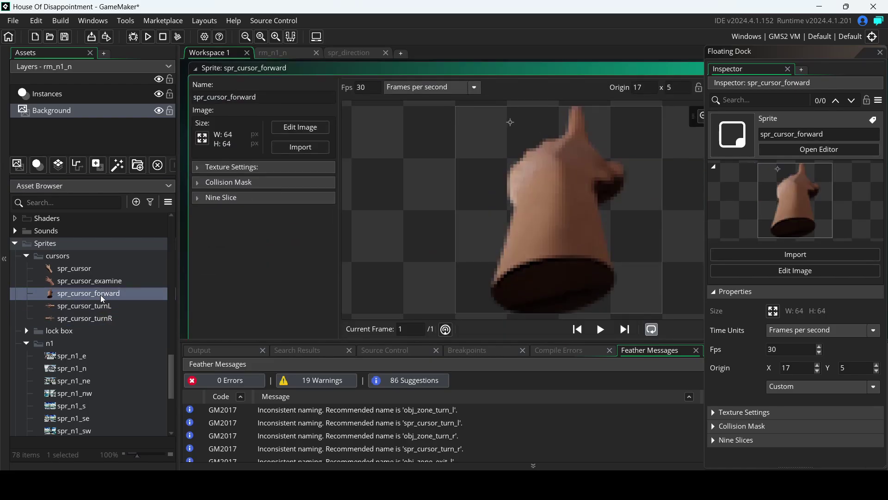
scroll(88, 287, "up", 10)
- Open obj_cursor and browse its sprite choices, keeping spr_cursor as the sprite
double_click(85, 281)
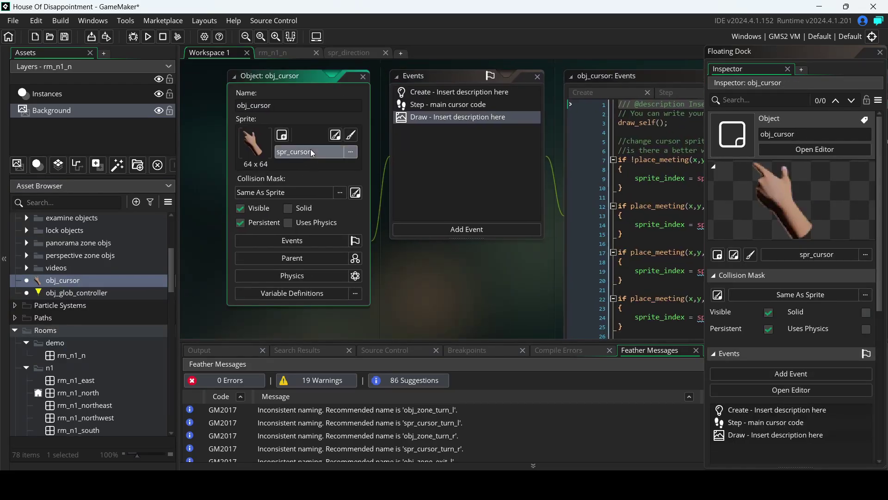
left_click(301, 151)
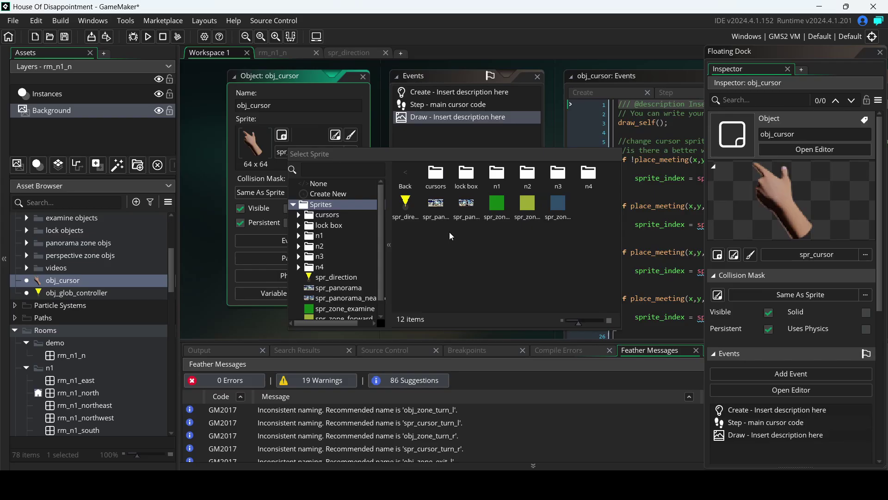
double_click(436, 175)
left_click(436, 178)
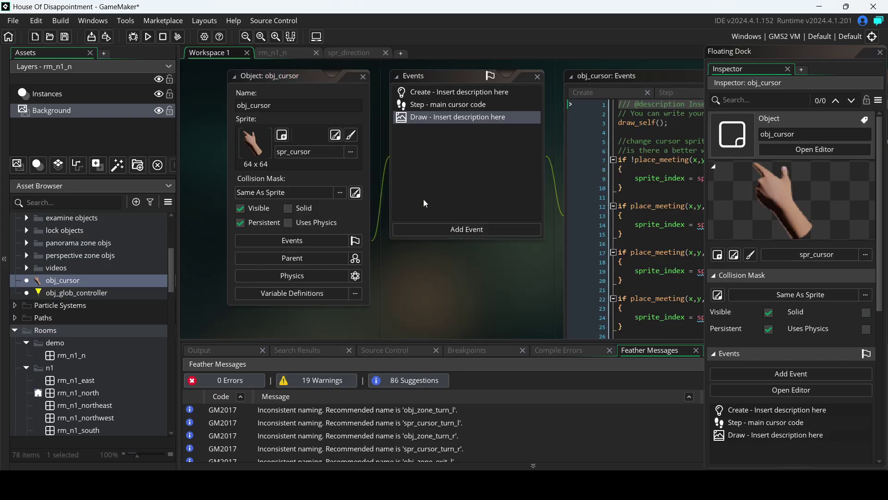
- In rm_n1_n, drop one obj_cursor and one obj_glob_controller onto the Instances layer over the background
left_click(283, 55)
left_click(84, 93)
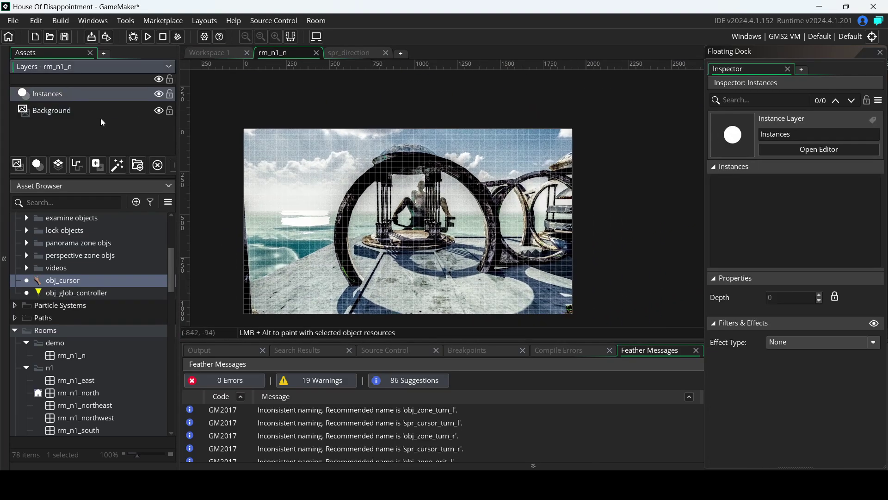
scroll(90, 283, "down", 3)
scroll(69, 259, "up", 2)
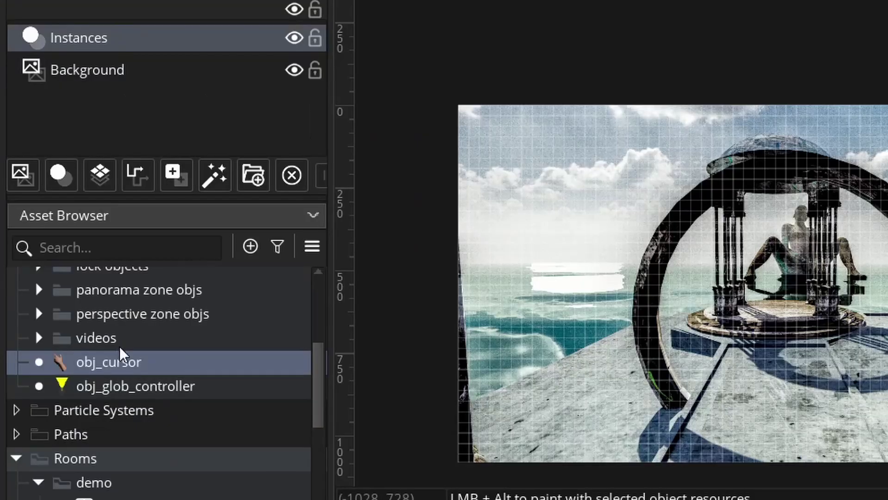
left_click_drag(121, 356, 605, 338)
left_click(165, 394)
left_click_drag(165, 394, 606, 217)
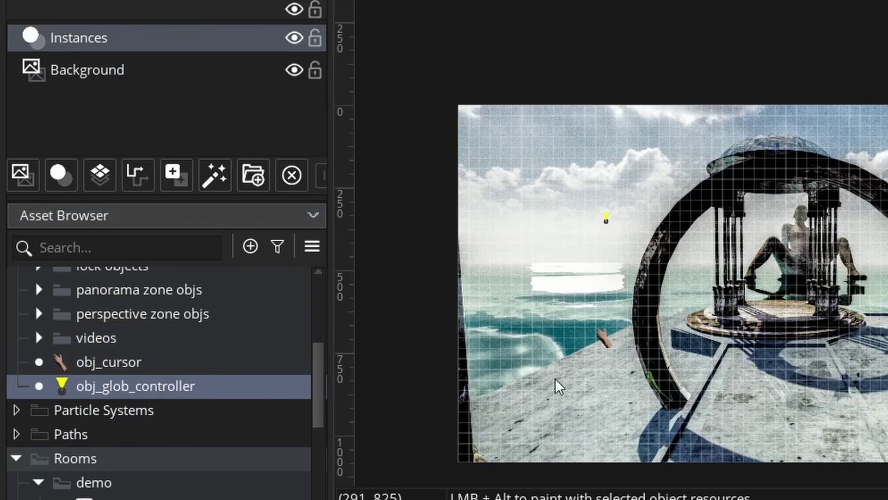